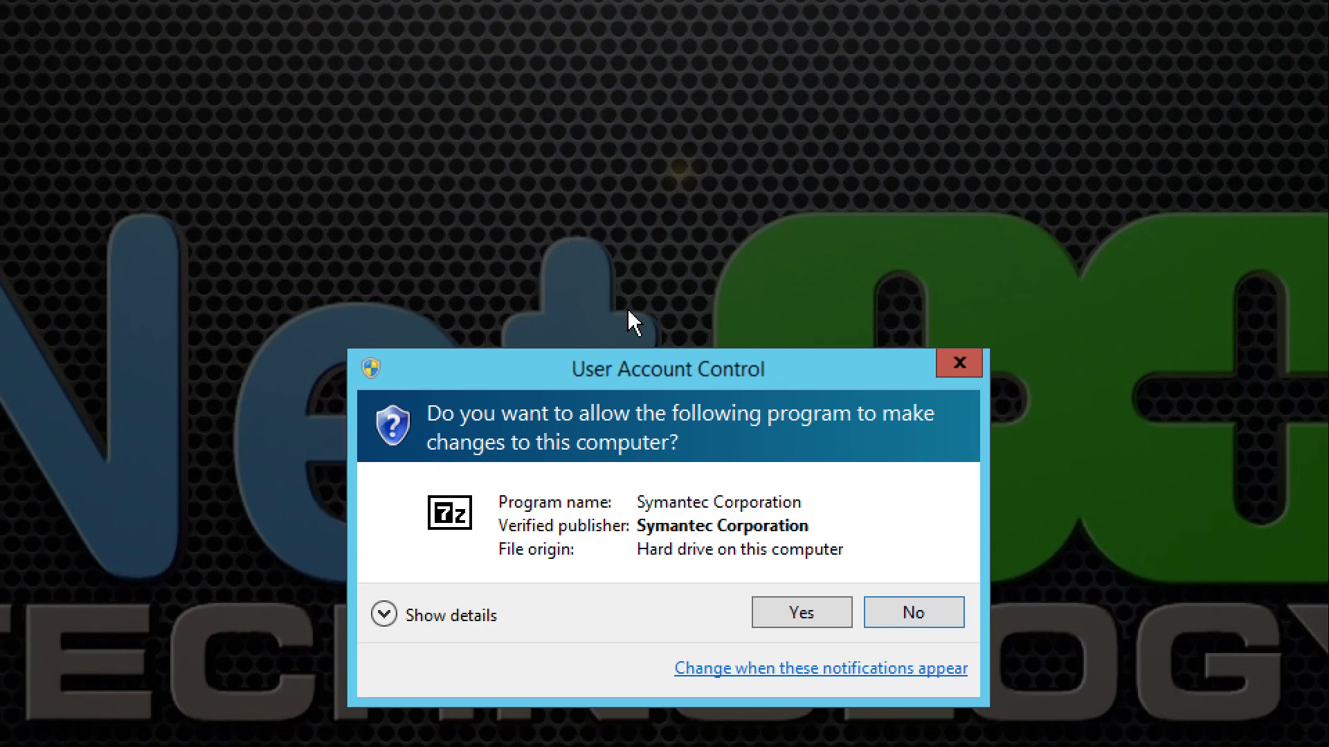
- Allow the self-extracting archive to run and extract its files to C:\Install\SEP 12.1
{"action": "left_click", "coordinate": [787, 622]}
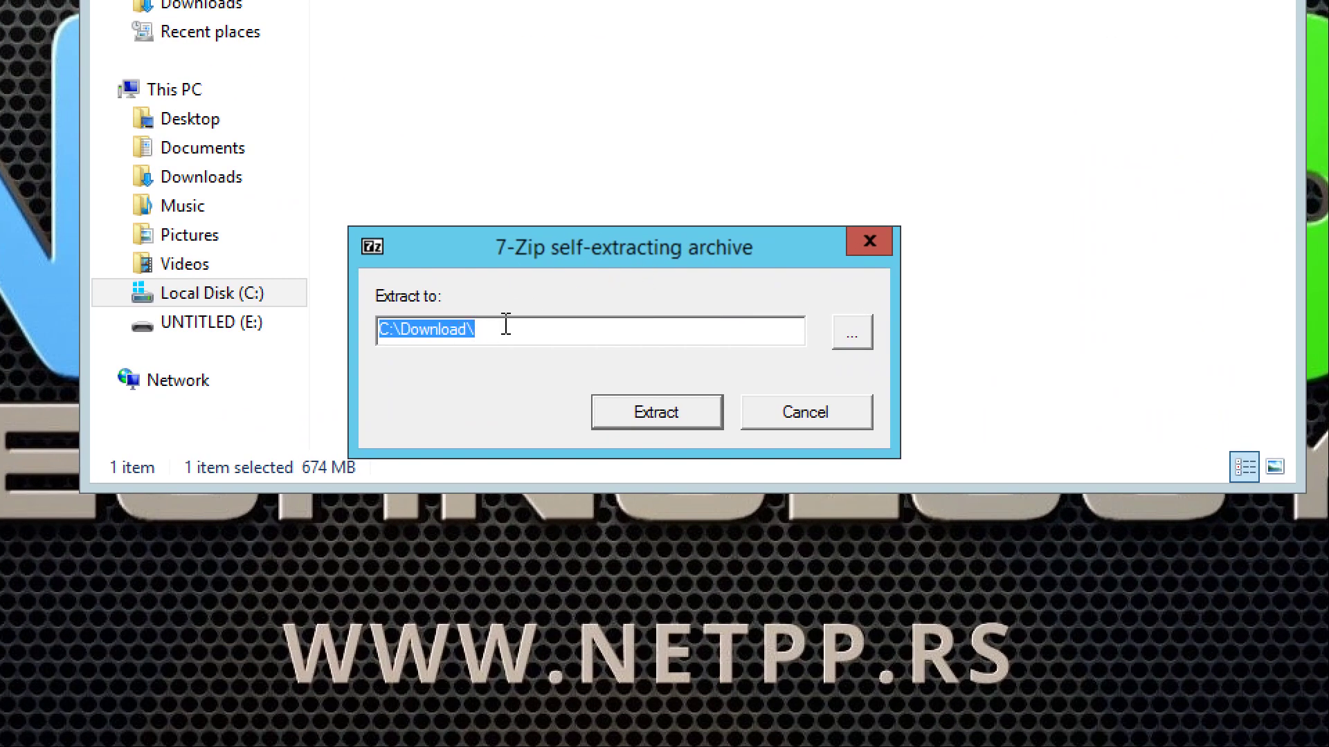
{"action": "type", "text": "C:\\Install\\SEP 12.1"}
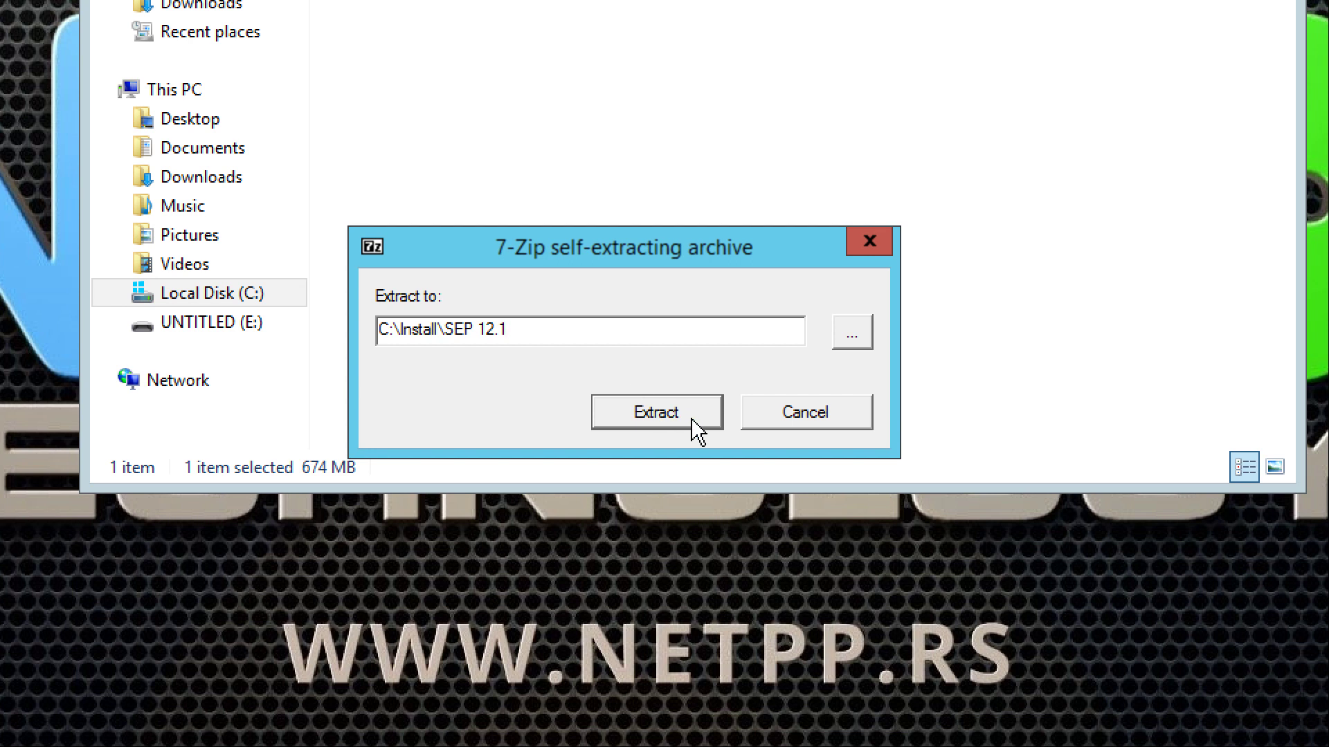
{"action": "left_click", "coordinate": [695, 431]}
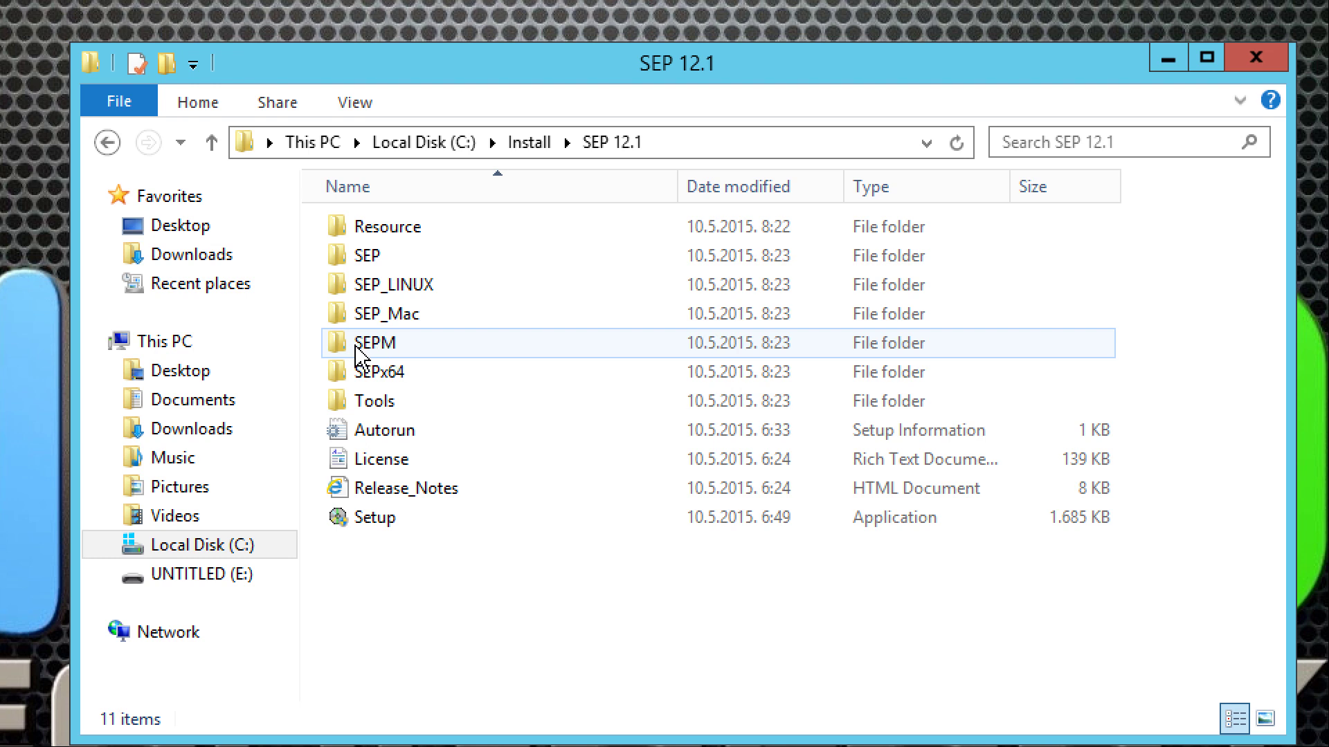
- Look in the SEPM folder, then run the main Setup from SEP 12.1 and approve UAC
{"action": "double_click", "coordinate": [405, 349]}
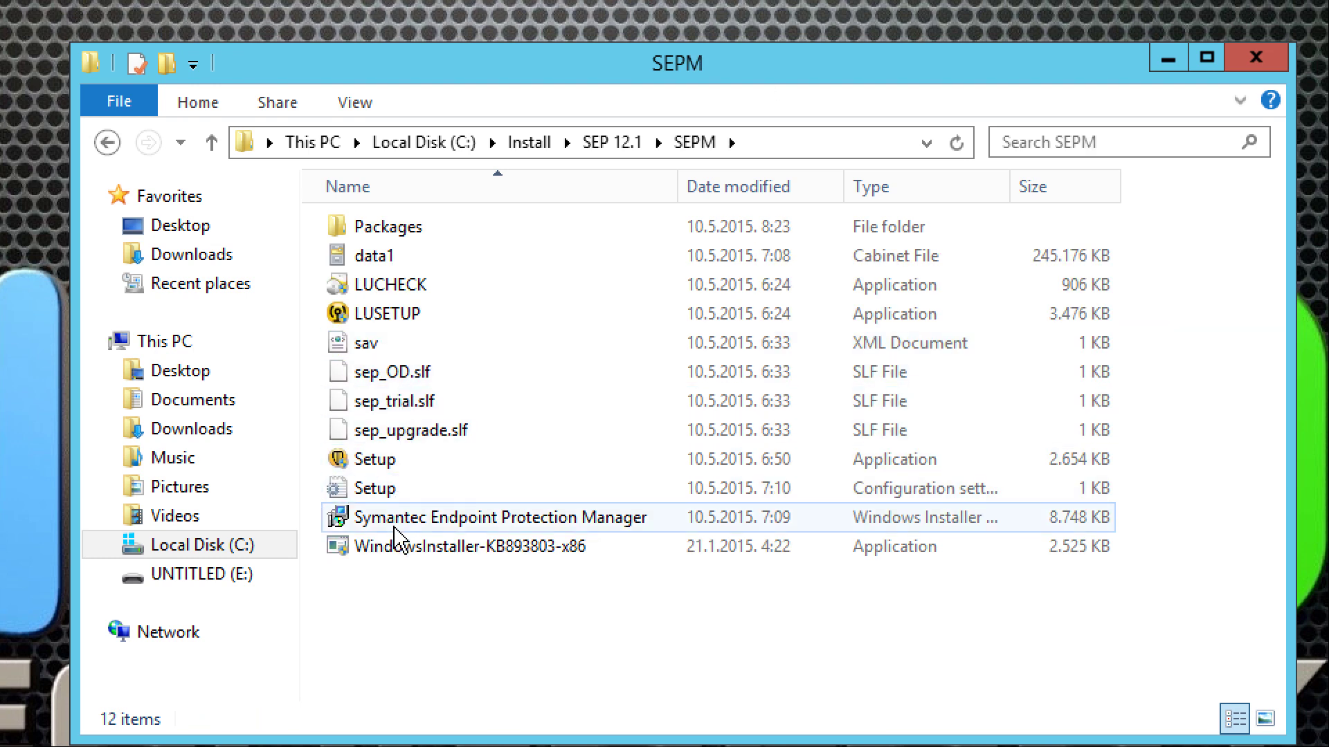
{"action": "left_click", "coordinate": [372, 462]}
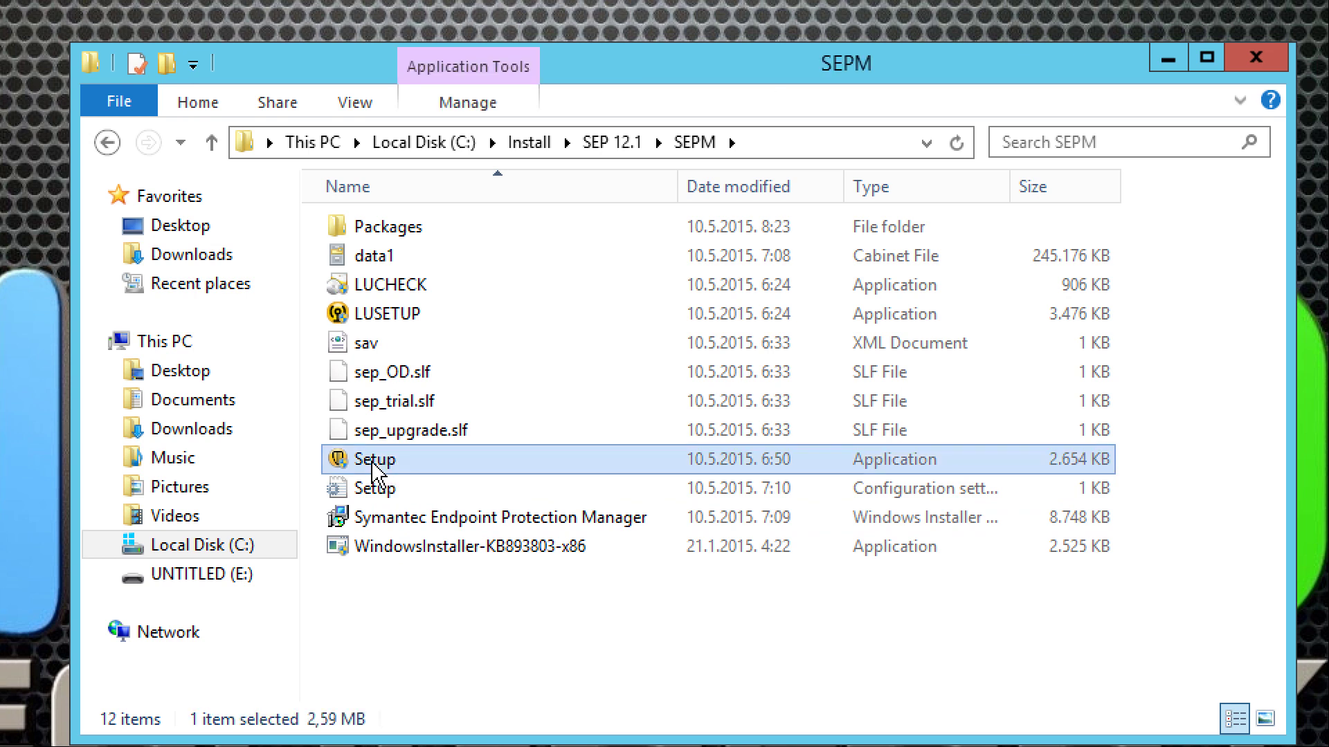
{"action": "left_click", "coordinate": [107, 142]}
{"action": "left_click", "coordinate": [376, 517]}
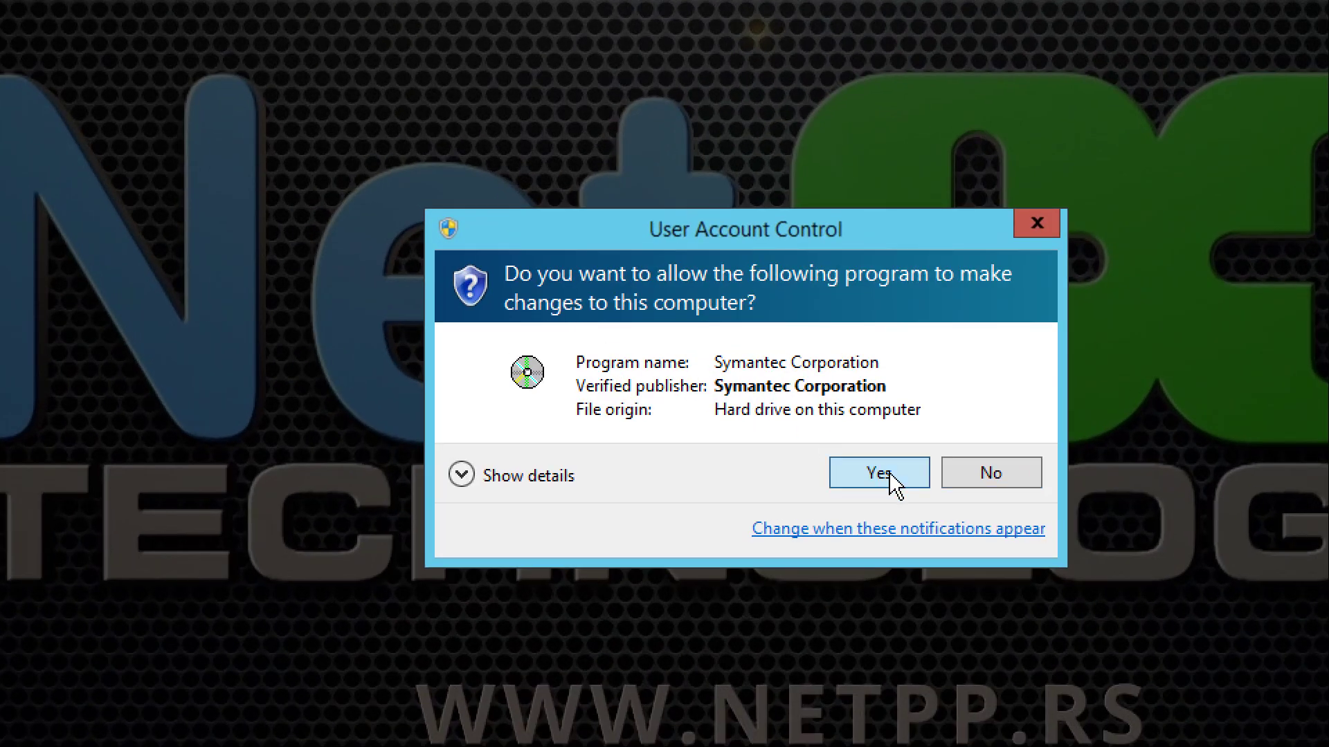
{"action": "left_click", "coordinate": [892, 477]}
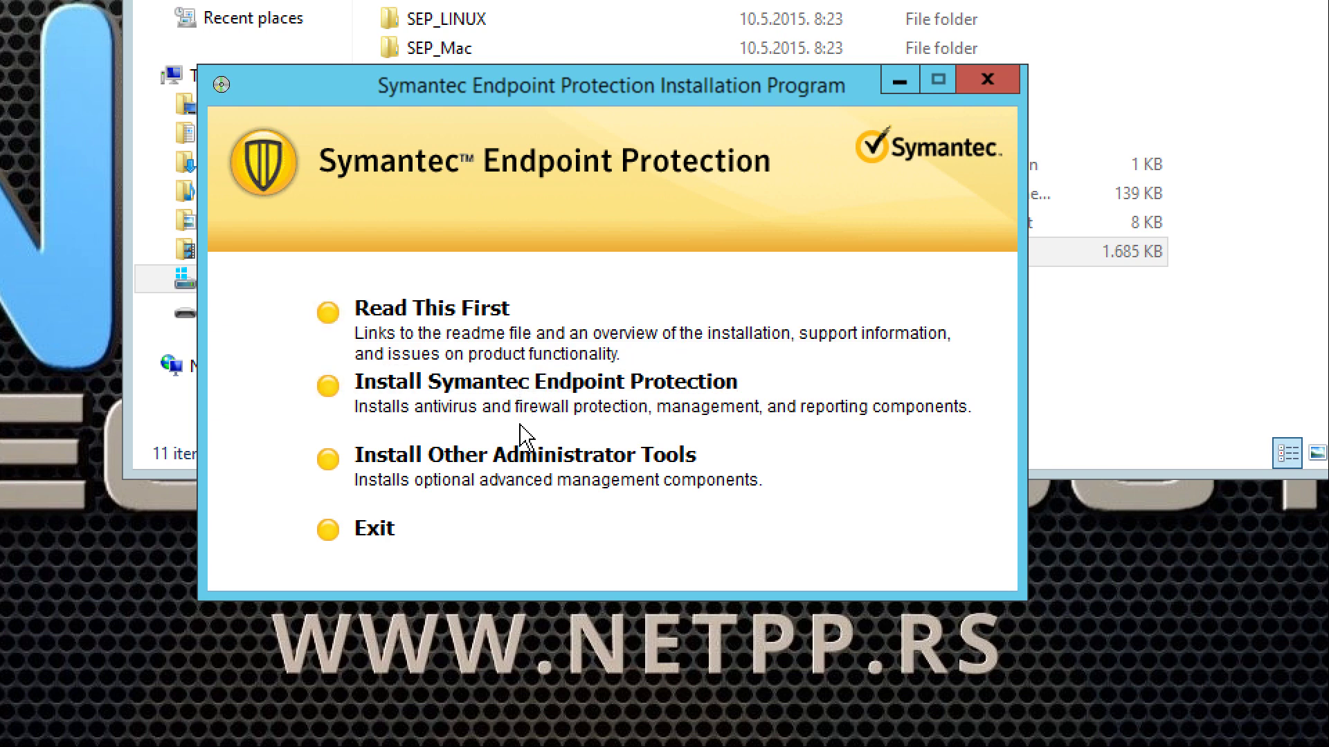
- Choose Install Symantec Endpoint Protection, then Install Symantec Endpoint Protection Manager
{"action": "left_click", "coordinate": [482, 410]}
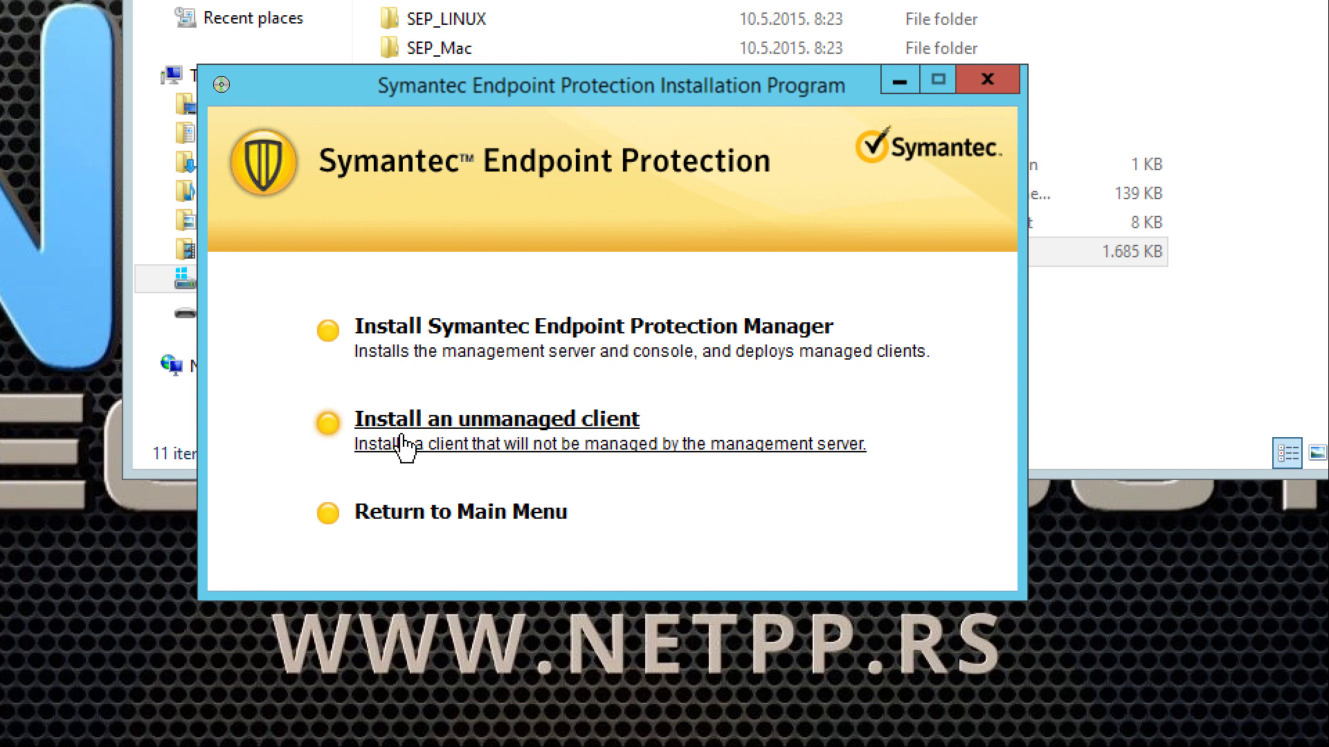
{"action": "left_click", "coordinate": [428, 349]}
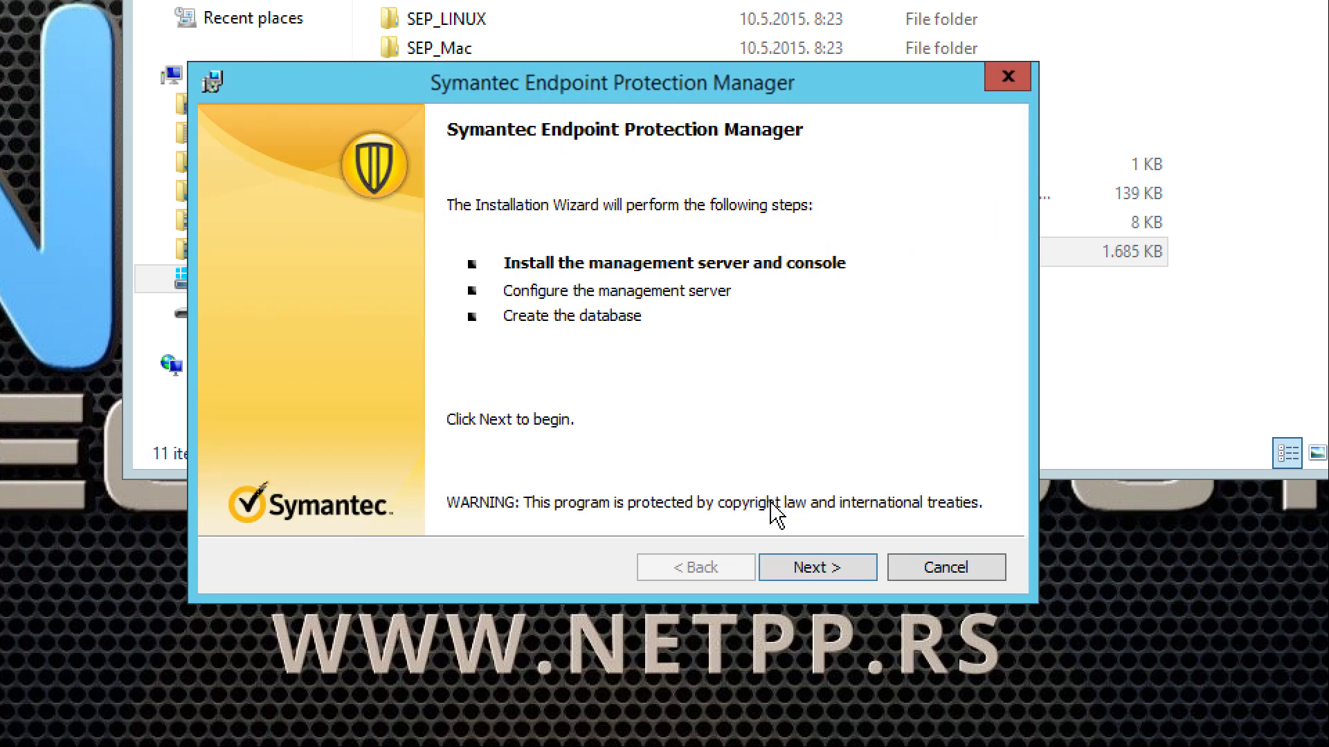
- Accept the license terms, keep the default Program Files (x86) destination, and start installing
{"action": "left_click", "coordinate": [818, 578]}
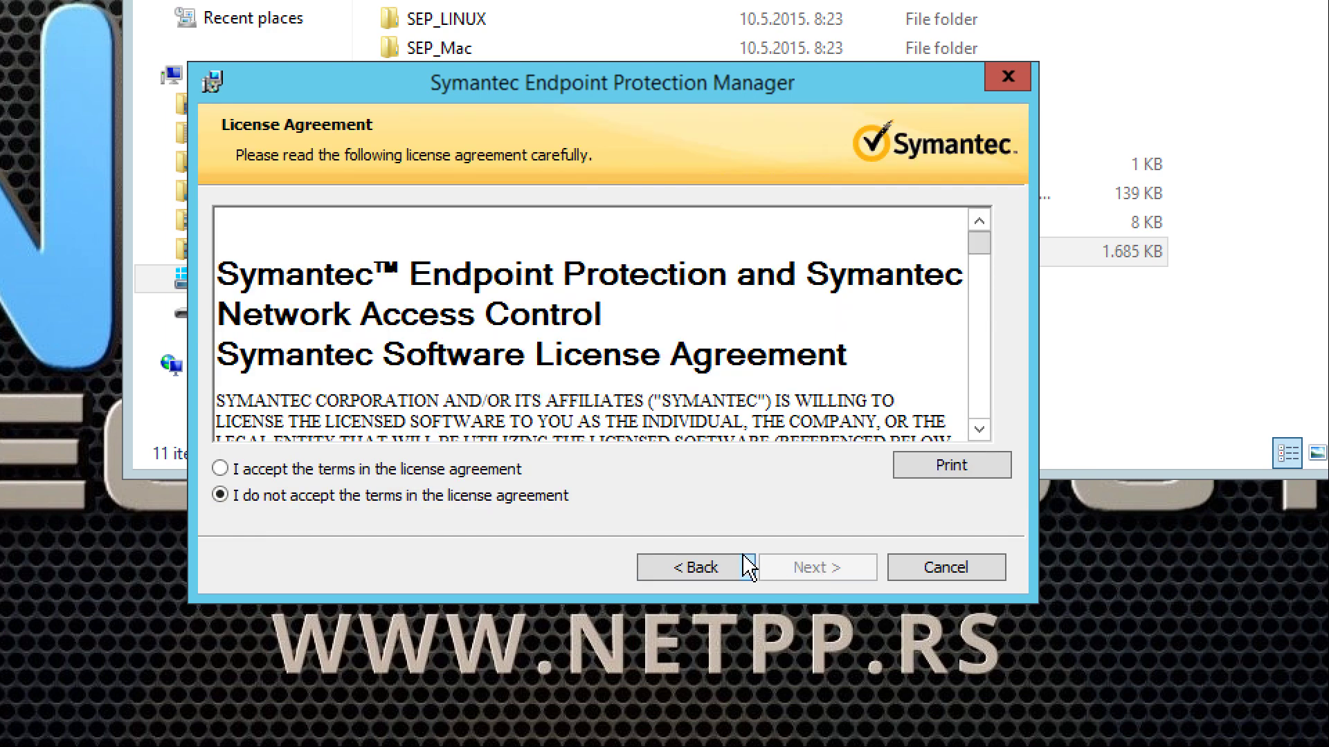
{"action": "left_click", "coordinate": [411, 465]}
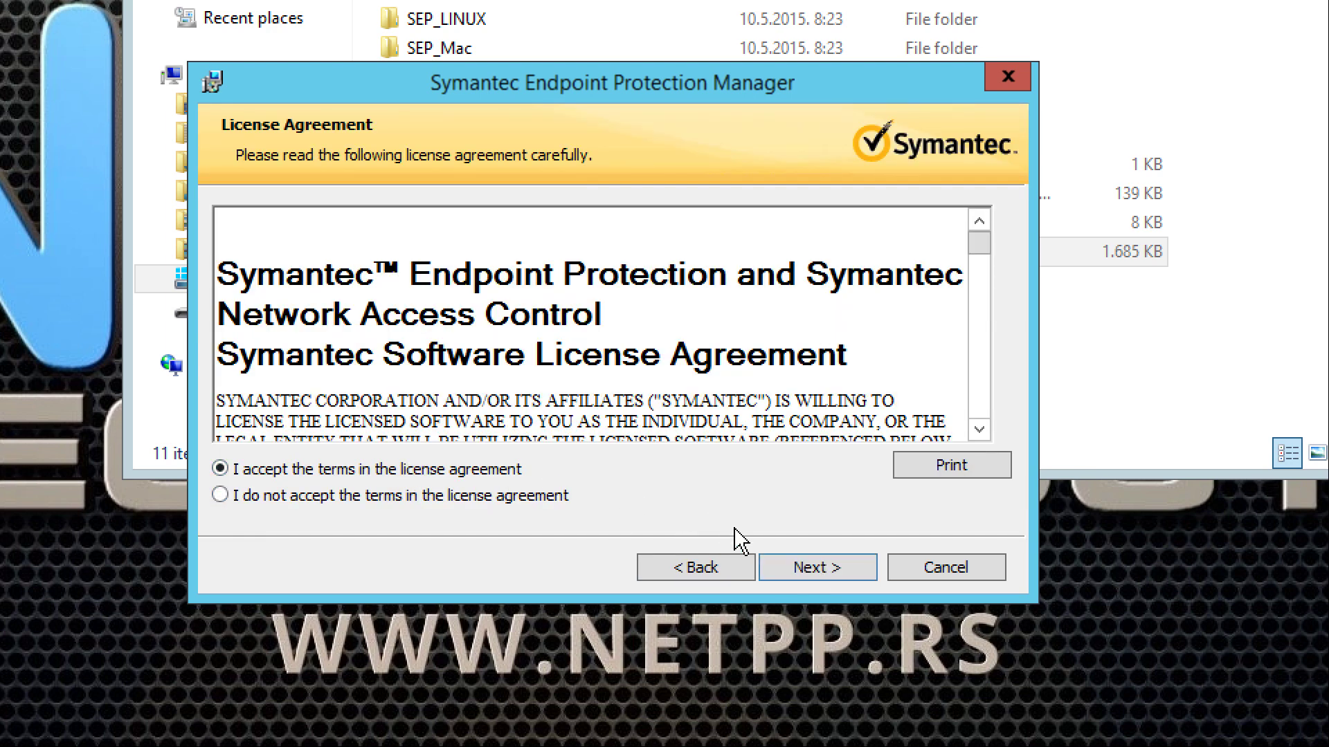
{"action": "left_click_drag", "start_coordinate": [979, 256], "coordinate": [979, 430]}
{"action": "left_click", "coordinate": [839, 576]}
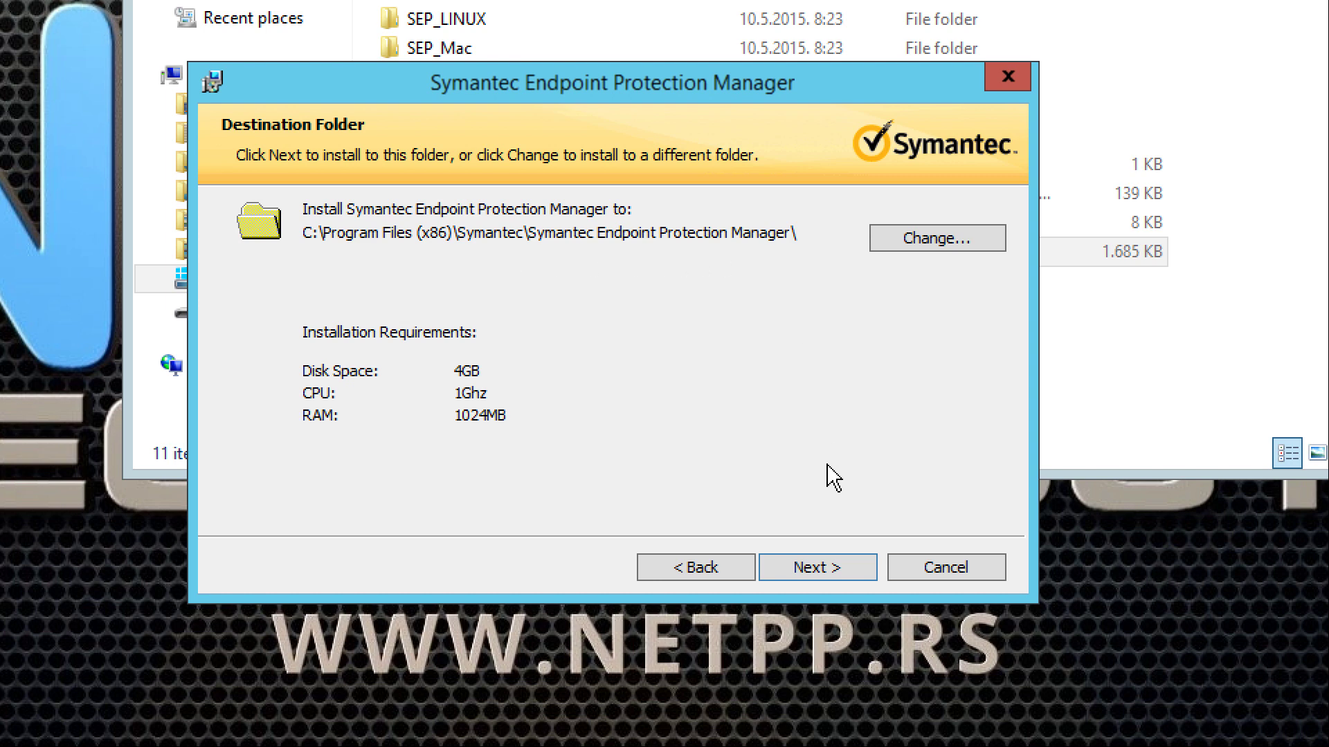
{"action": "left_click", "coordinate": [823, 568]}
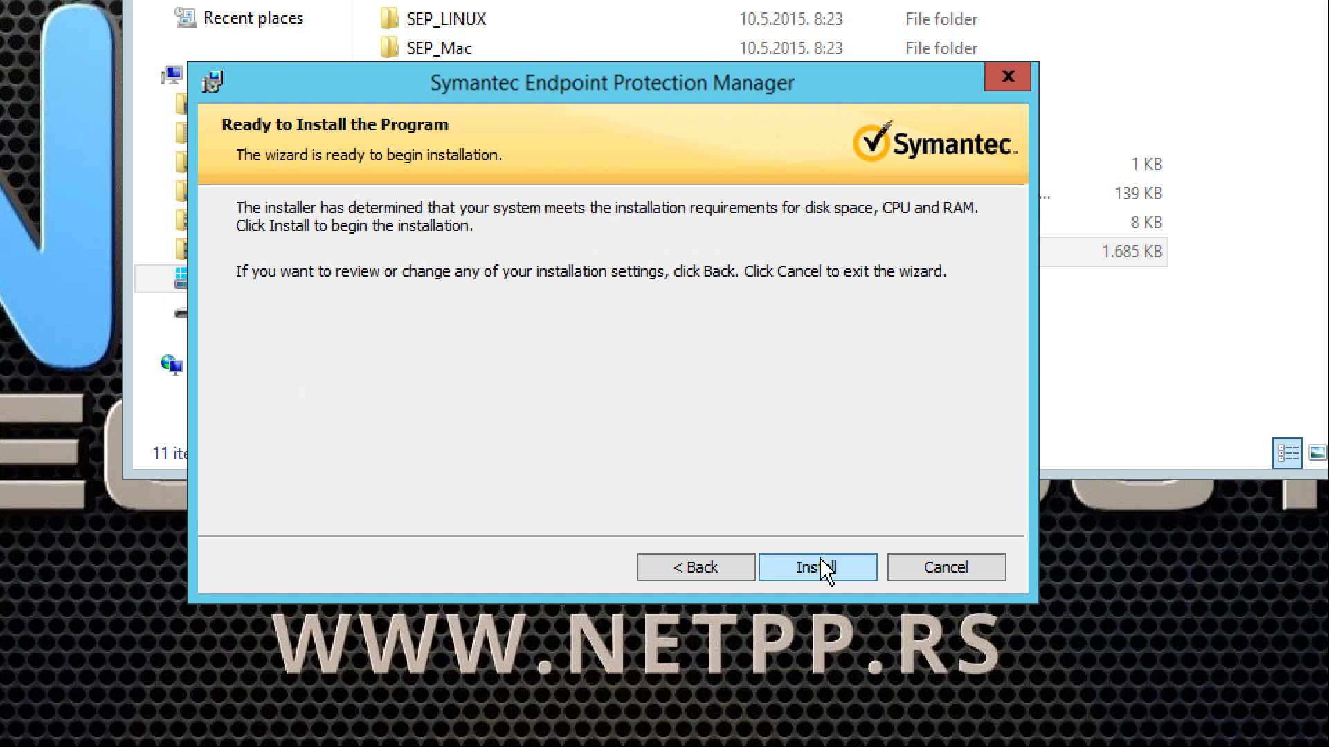
{"action": "left_click", "coordinate": [865, 579]}
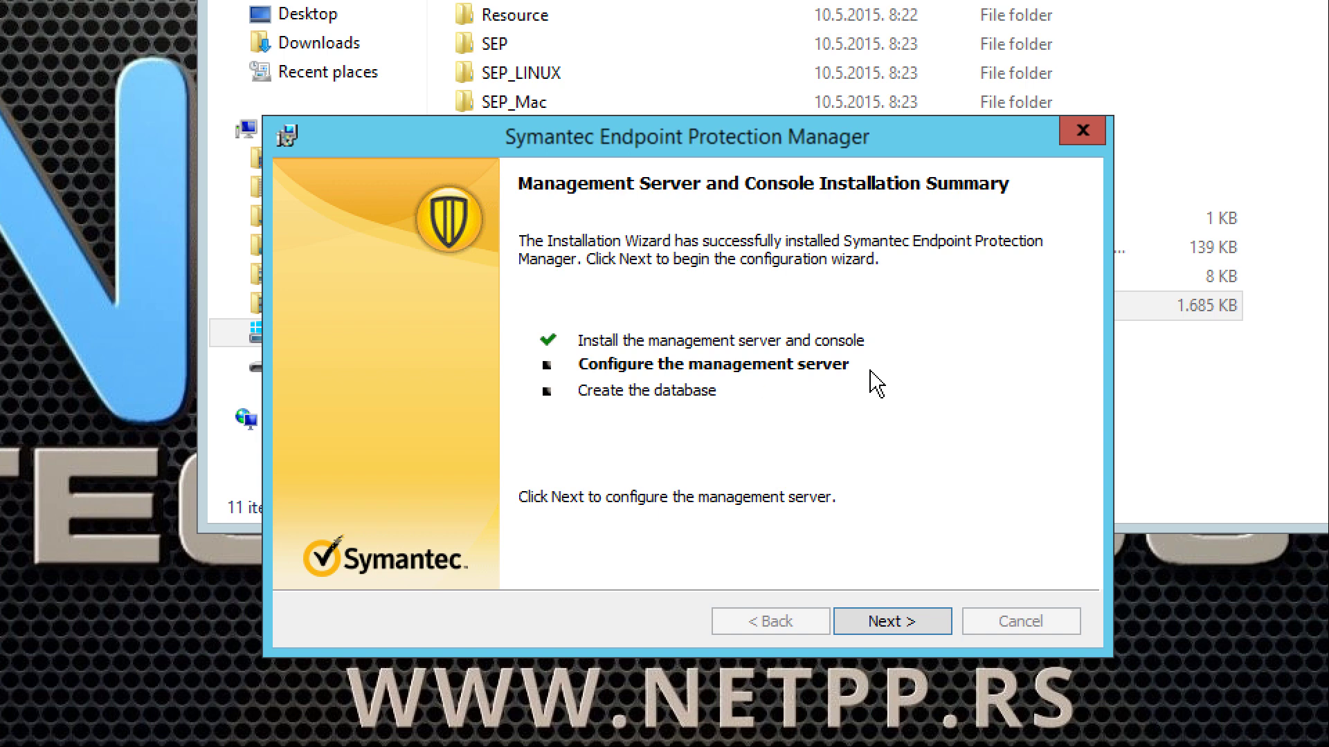
- Once installation finishes, continue from the summary page to server configuration
{"action": "left_click", "coordinate": [929, 626]}
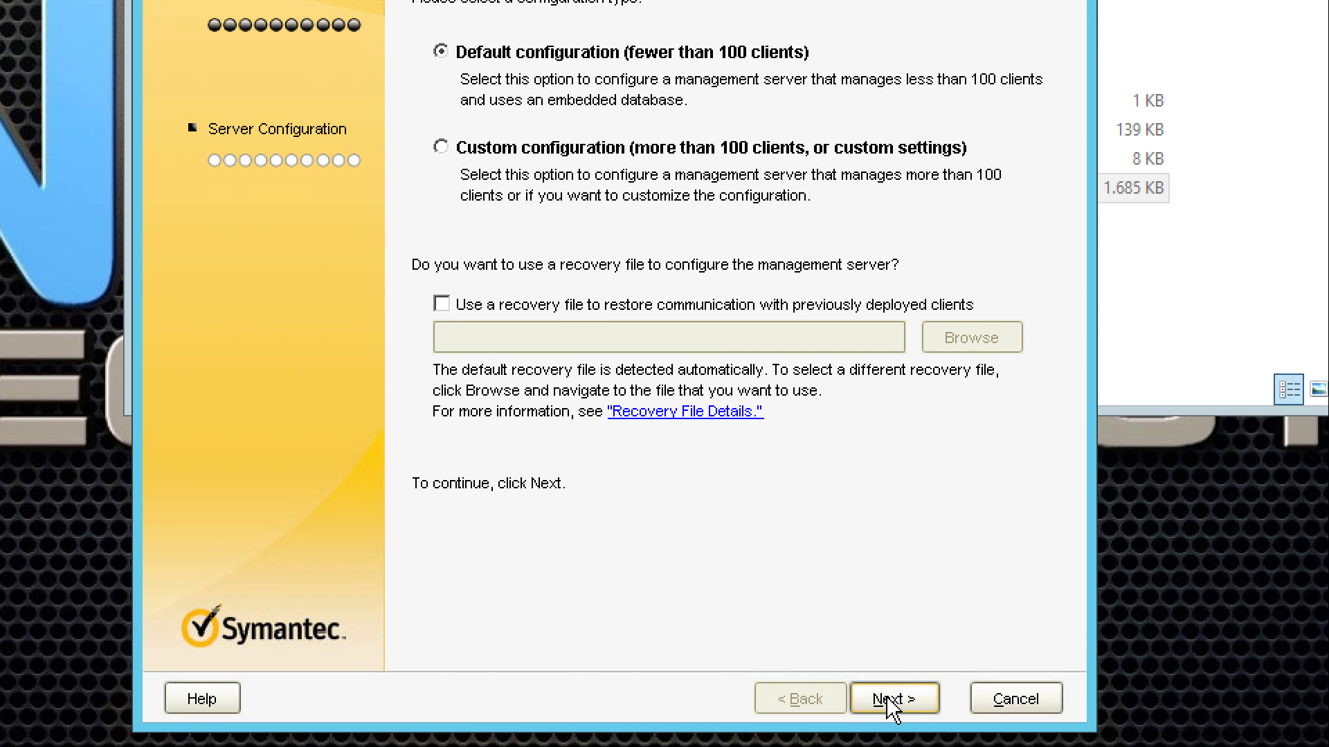
- Keep Default configuration (fewer than 100 clients) with no recovery file and continue
{"action": "left_click", "coordinate": [890, 700]}
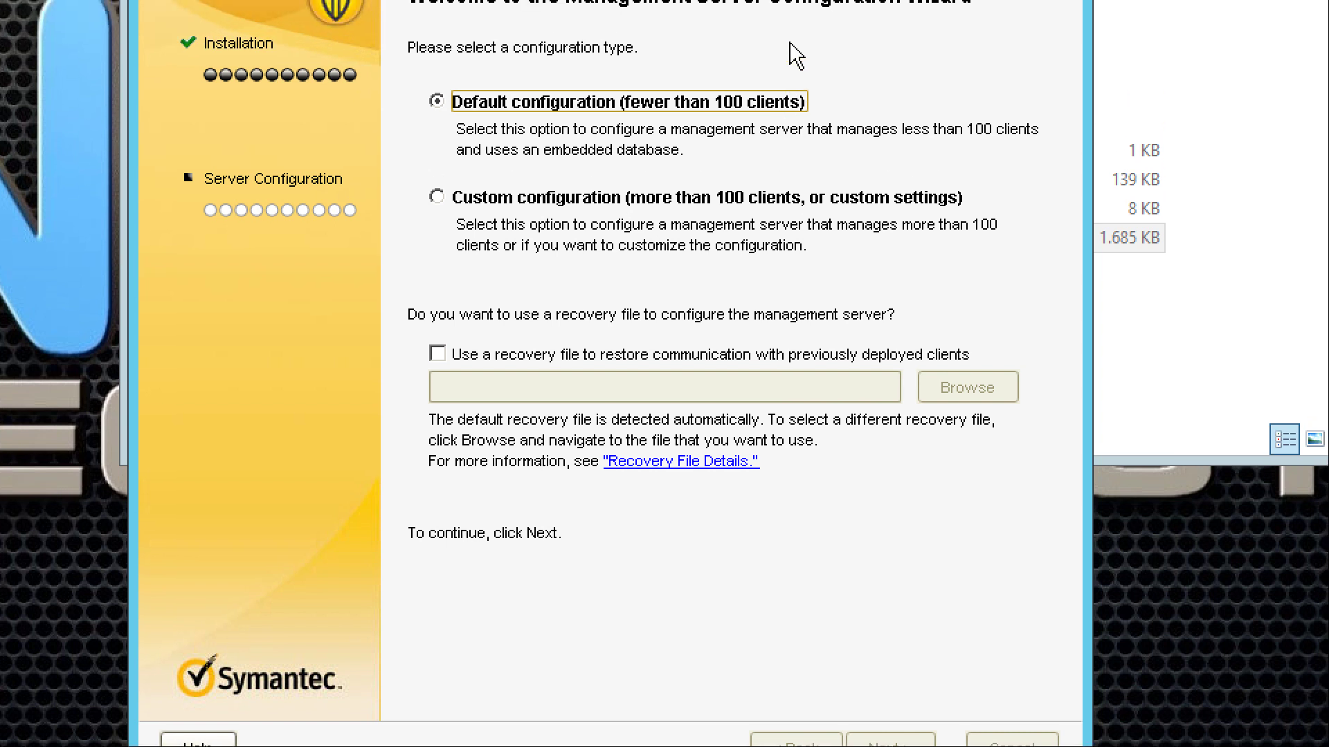
{"action": "left_click", "coordinate": [893, 743]}
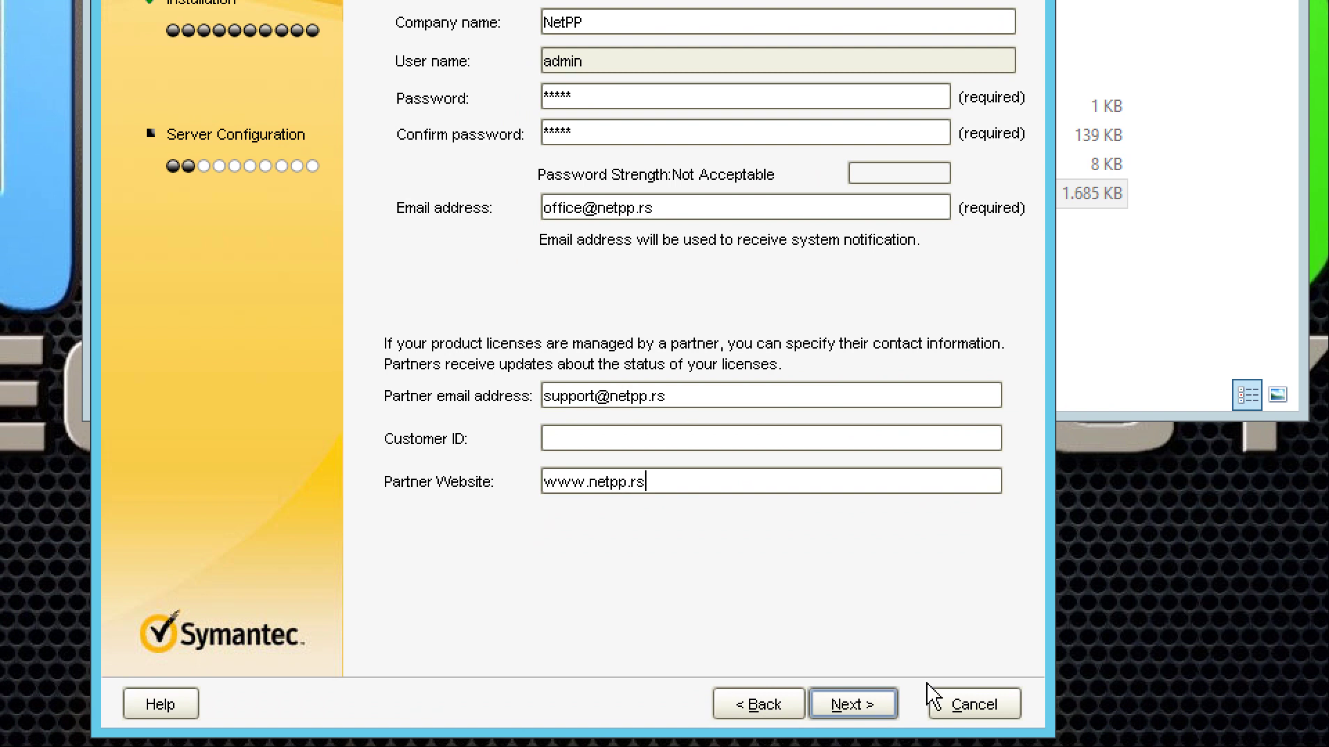
- Accept the account details and the W2K12R2LAB02 e-mail server on port 25
{"action": "left_click", "coordinate": [870, 704]}
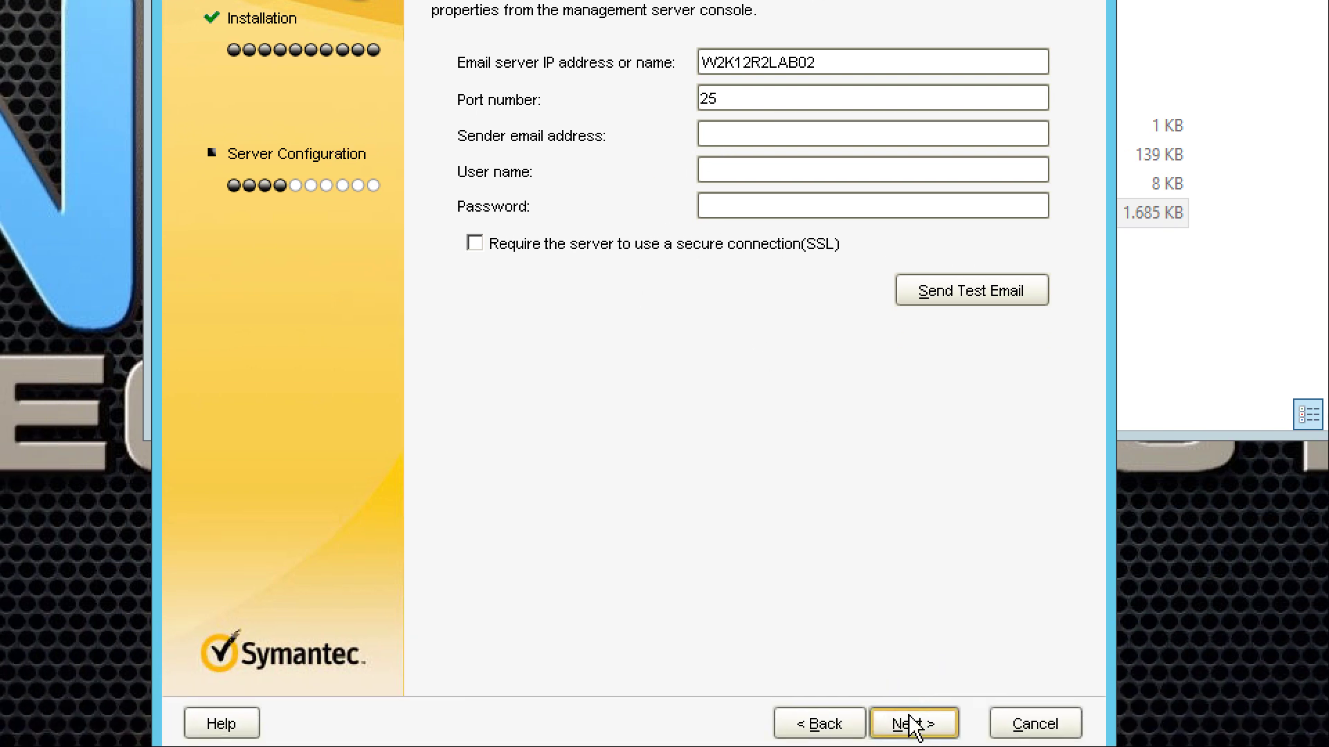
{"action": "left_click", "coordinate": [912, 724]}
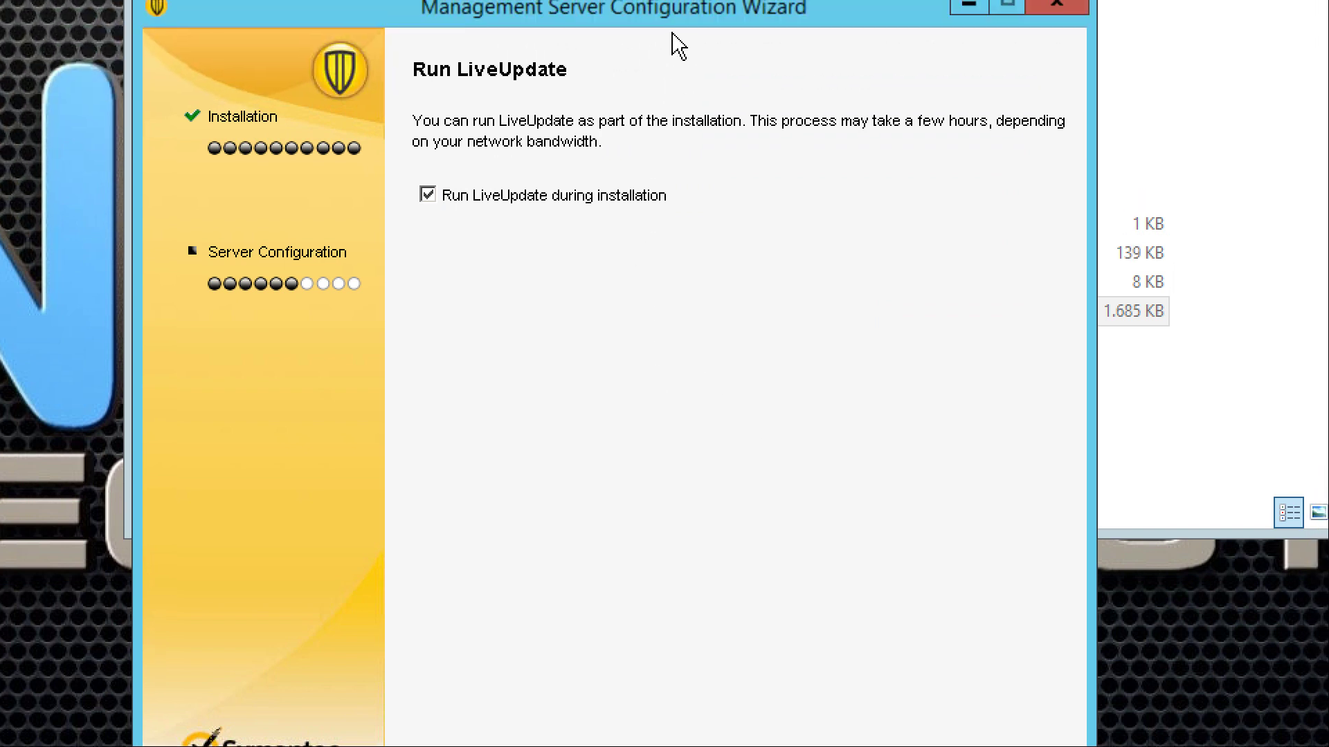
- Turn off Run LiveUpdate during installation and continue to the Data Collection page
{"action": "left_click", "coordinate": [427, 198]}
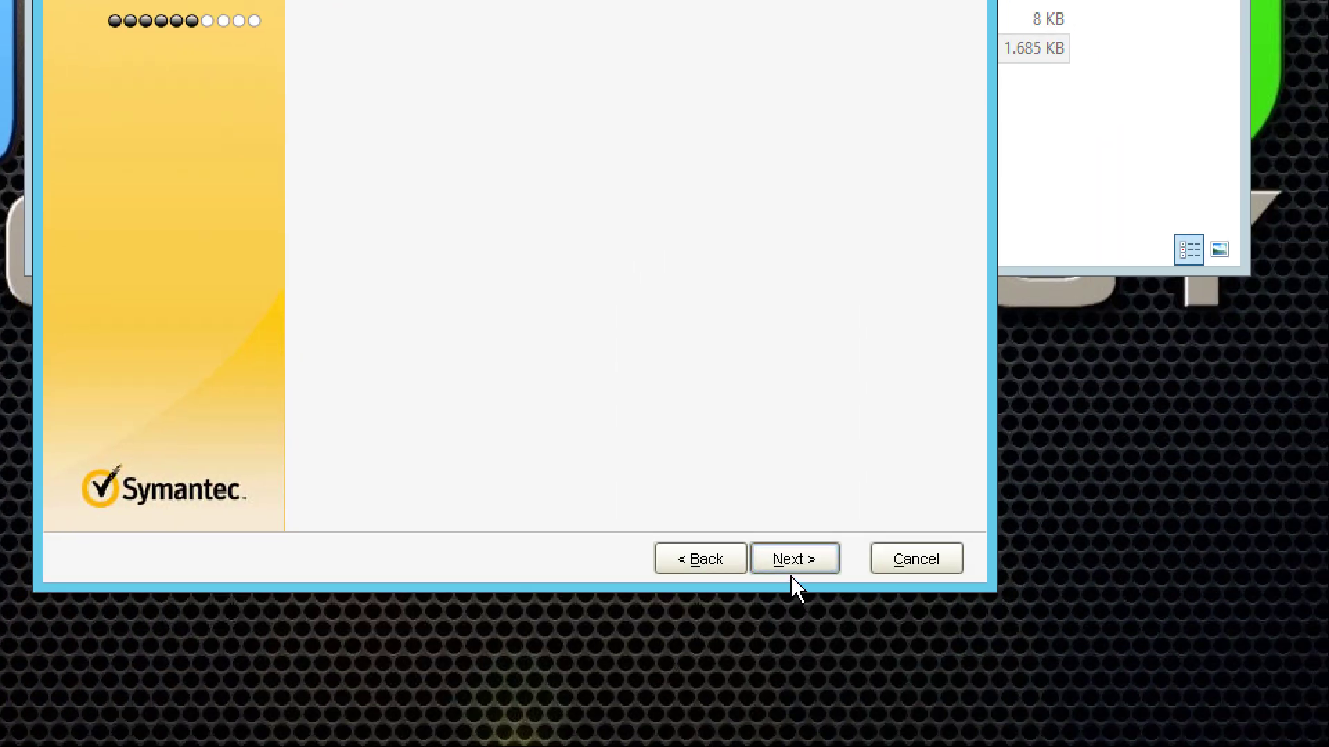
{"action": "left_click", "coordinate": [794, 568]}
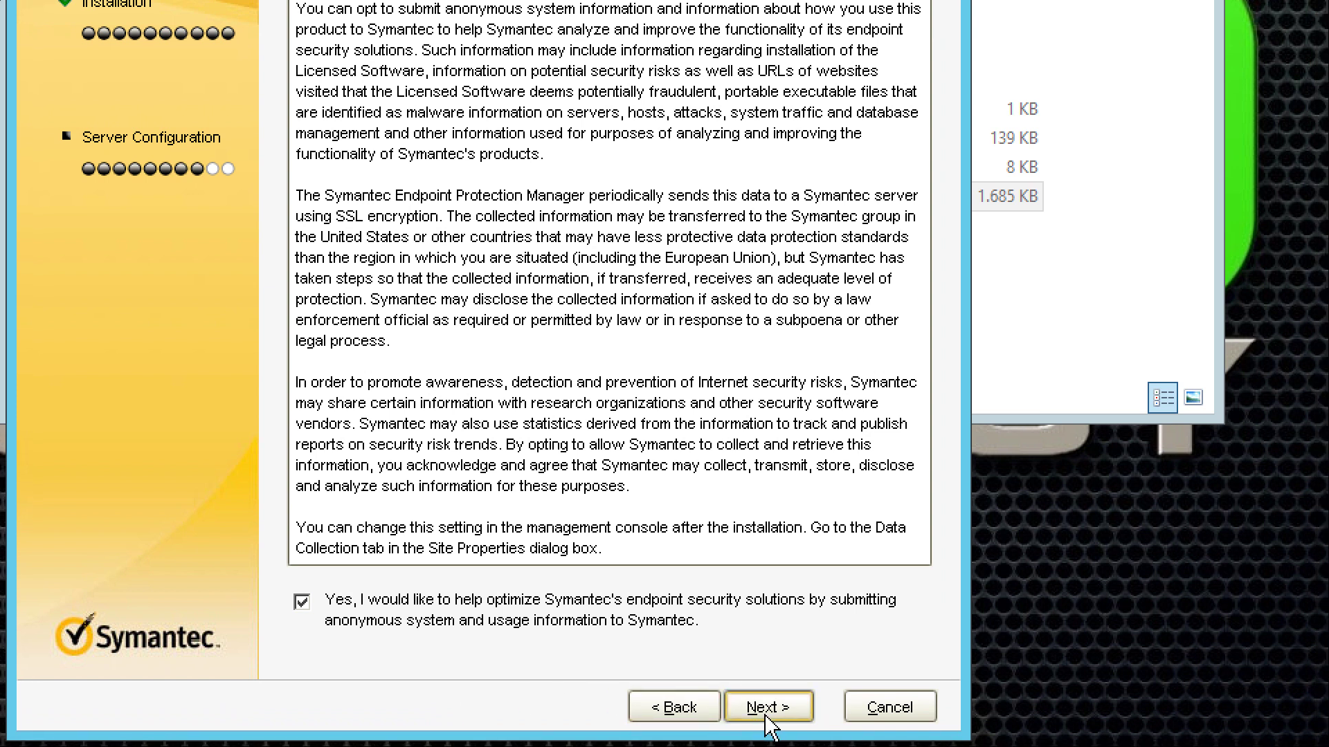
- Leave anonymous data submission ticked and advance to the server settings summary
{"action": "left_click", "coordinate": [790, 743]}
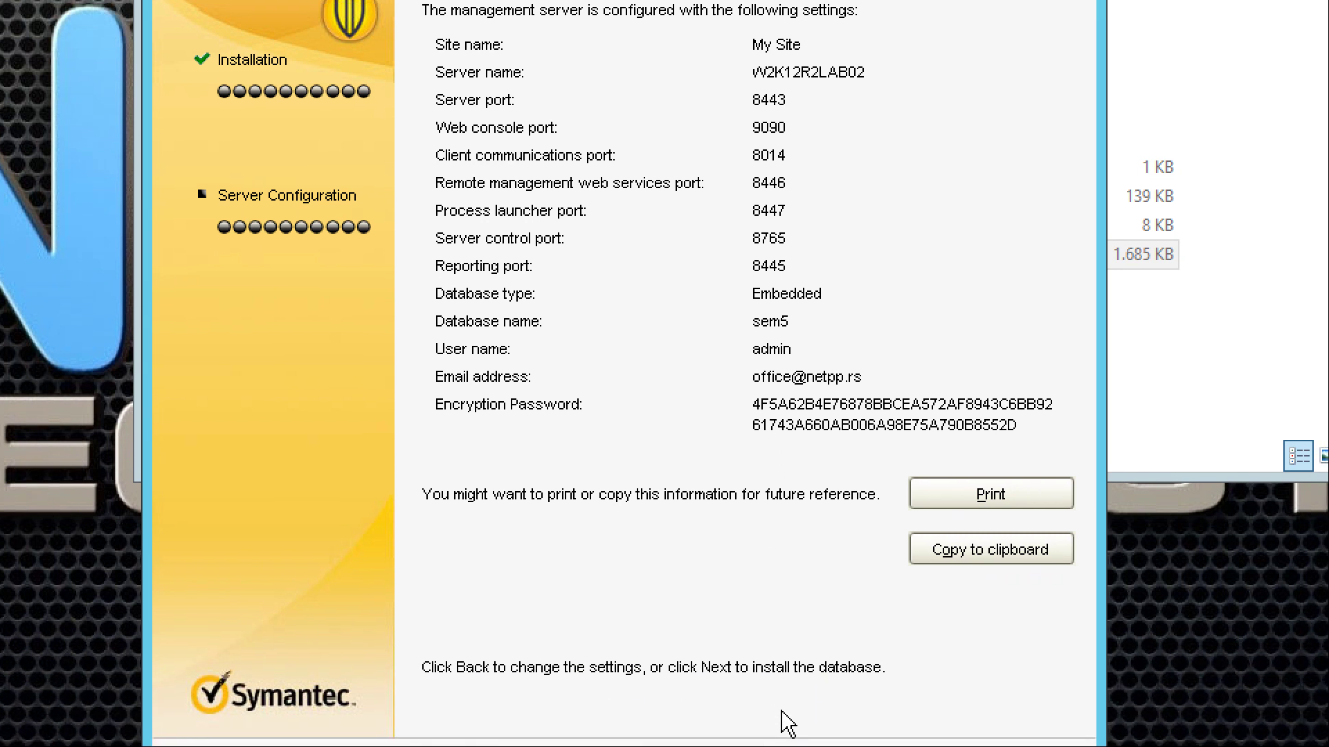
- Copy the server settings summary, start creating the database, and bring File Explorer forward
{"action": "left_click", "coordinate": [989, 505]}
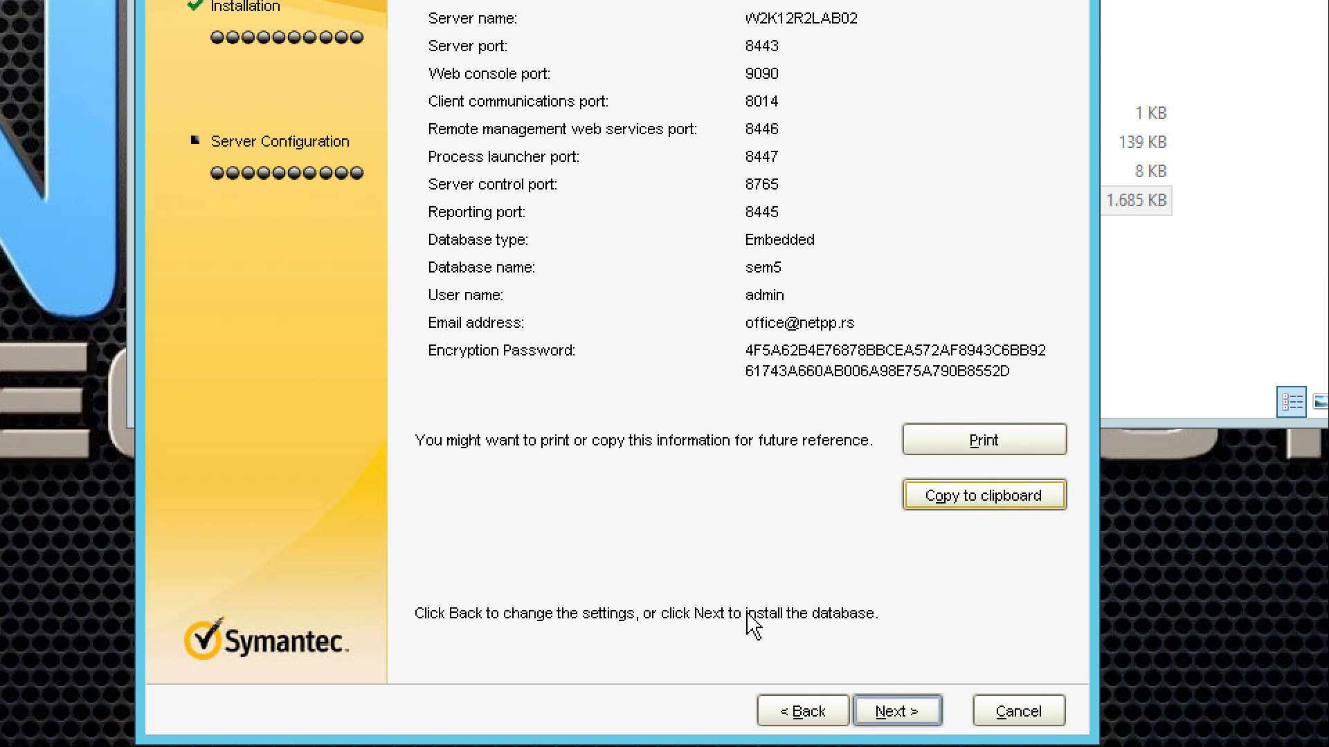
{"action": "left_click", "coordinate": [893, 713]}
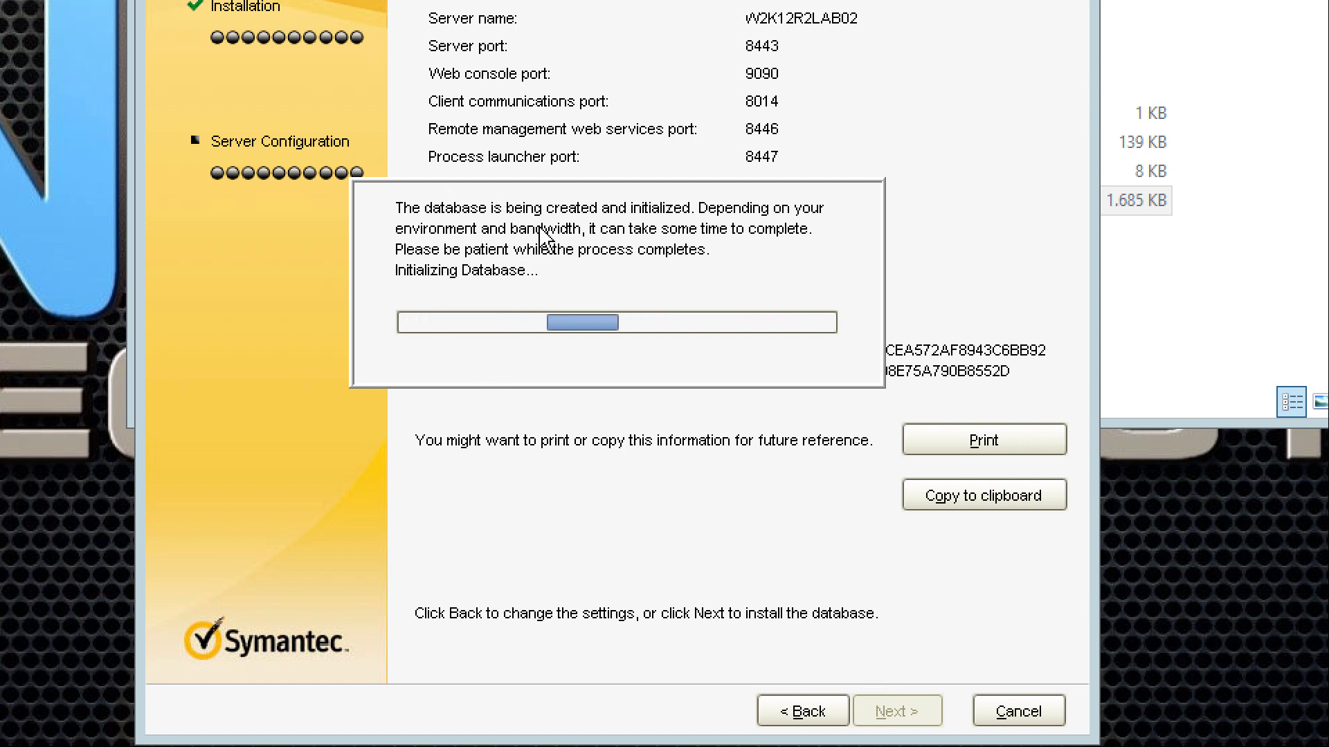
{"action": "left_click", "coordinate": [1233, 299]}
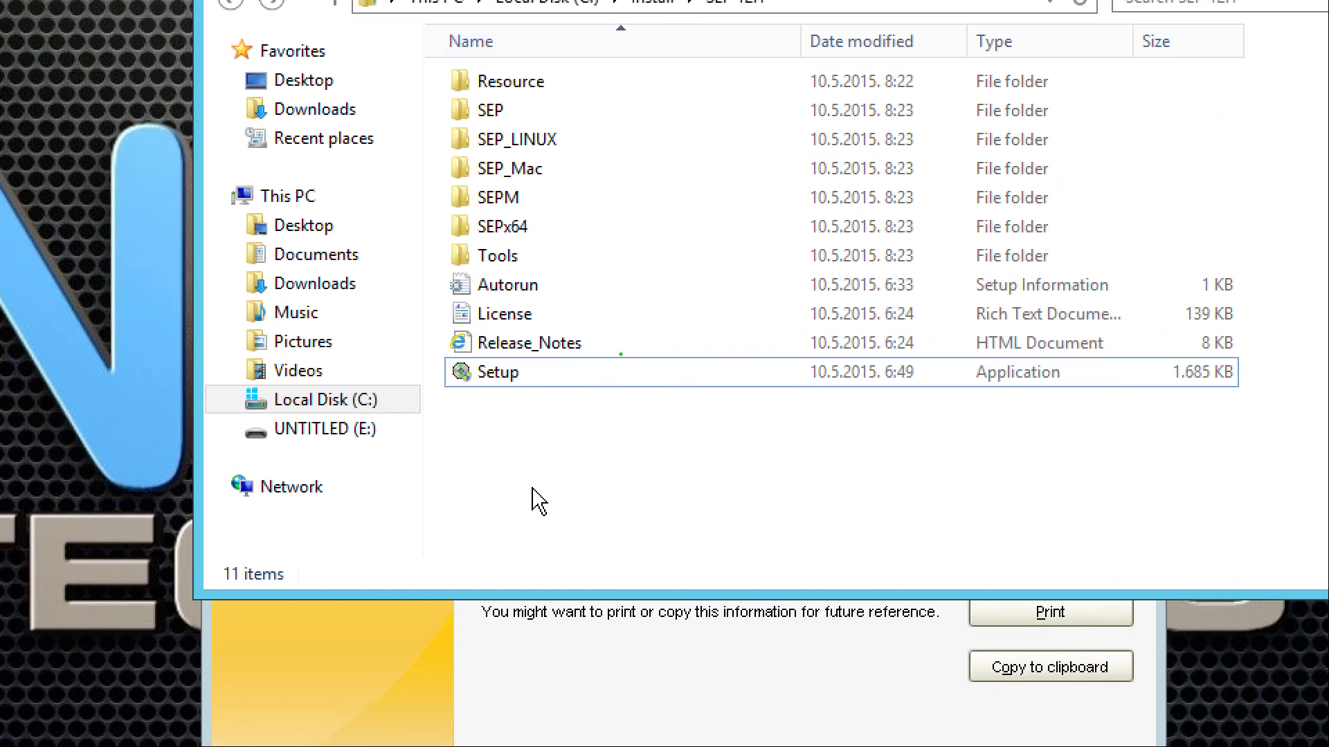
- Create a new text document named 'SEPM parameters' in the SEP 12.1 folder and open it
{"action": "right_click", "coordinate": [538, 502]}
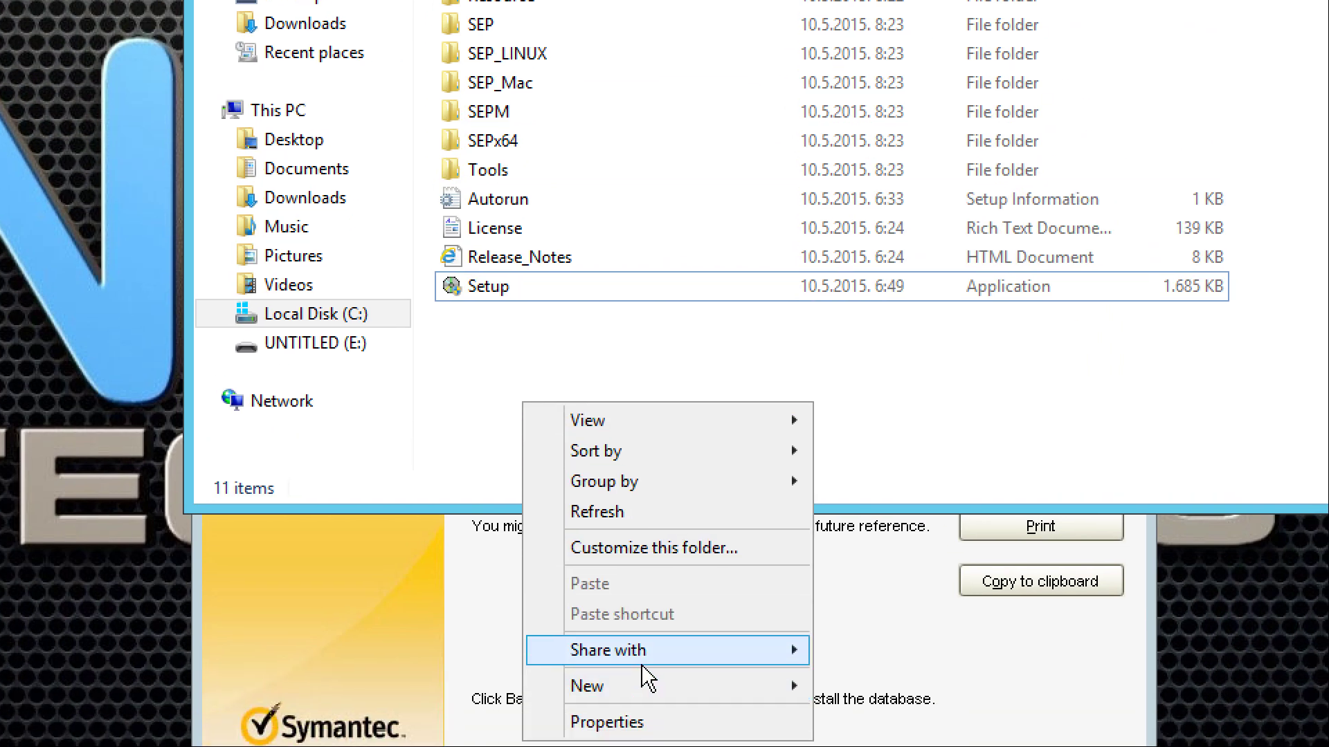
{"action": "mouse_move", "coordinate": [680, 689]}
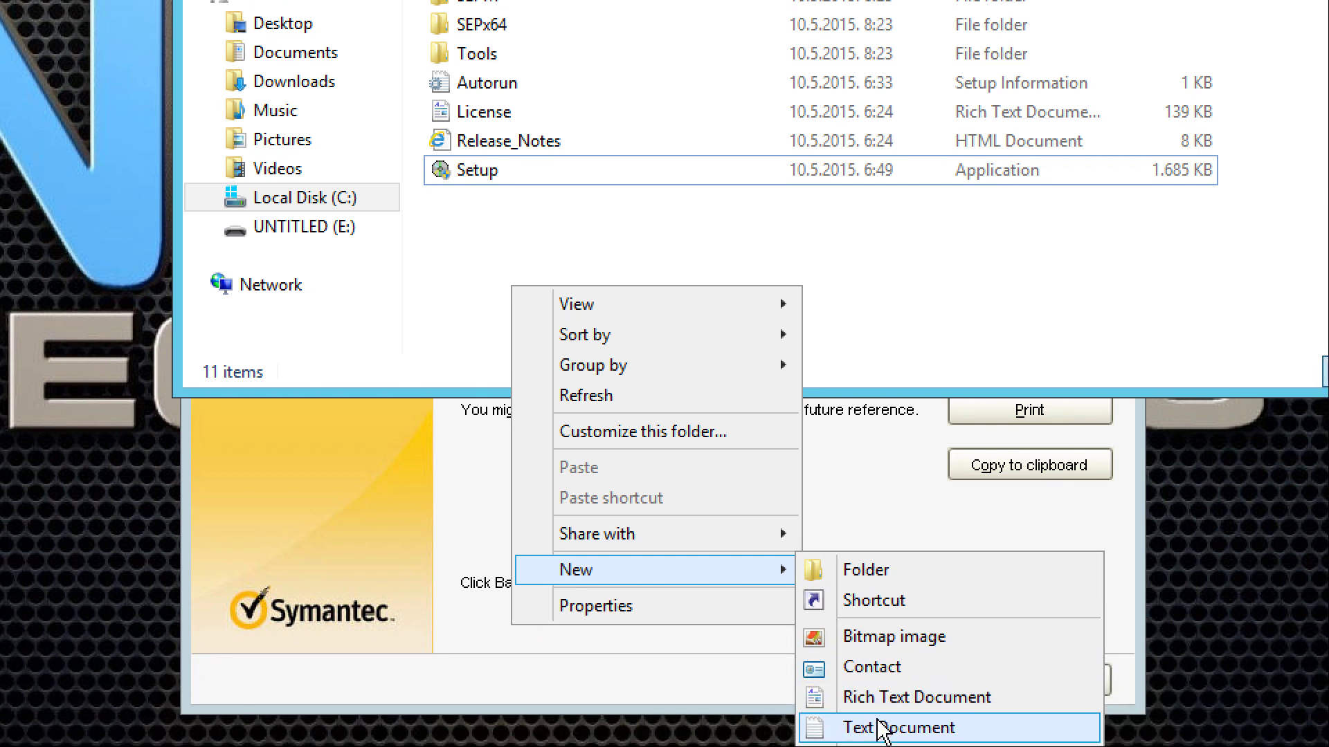
{"action": "left_click", "coordinate": [878, 723]}
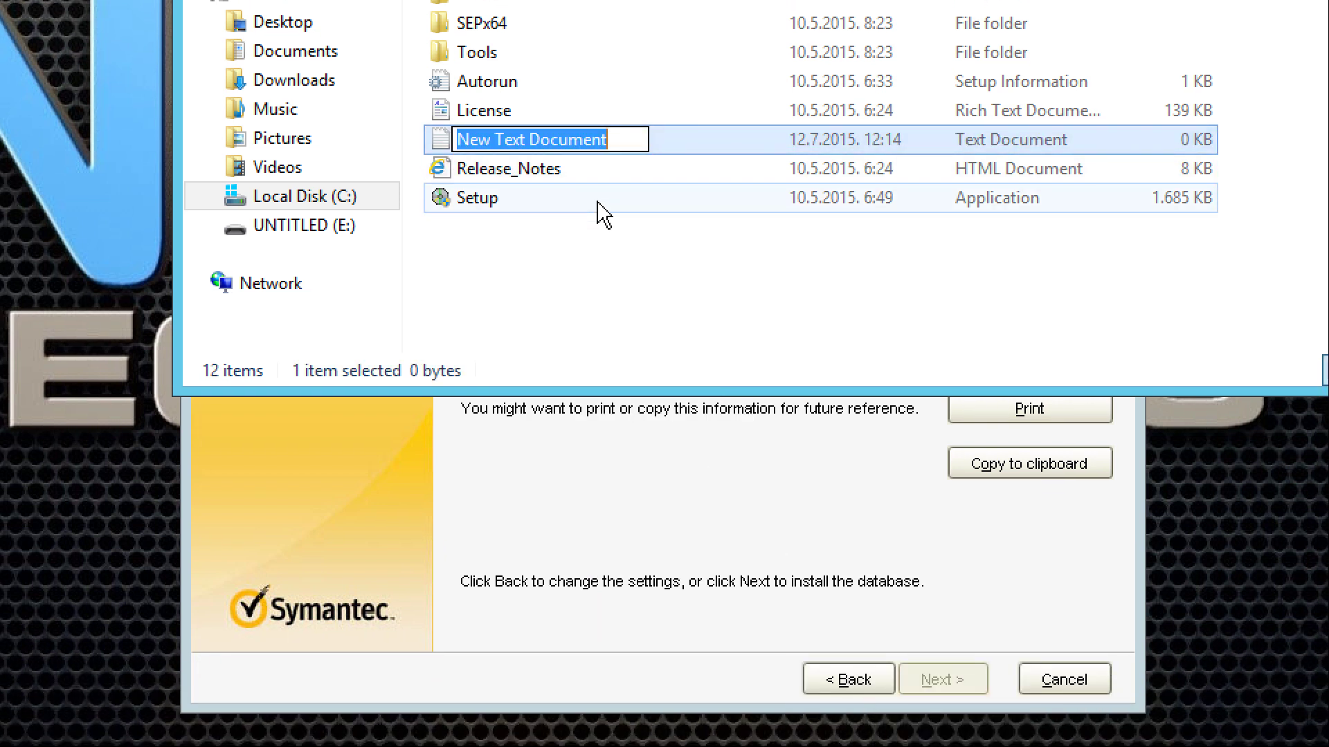
{"action": "type", "text": "SEP"}
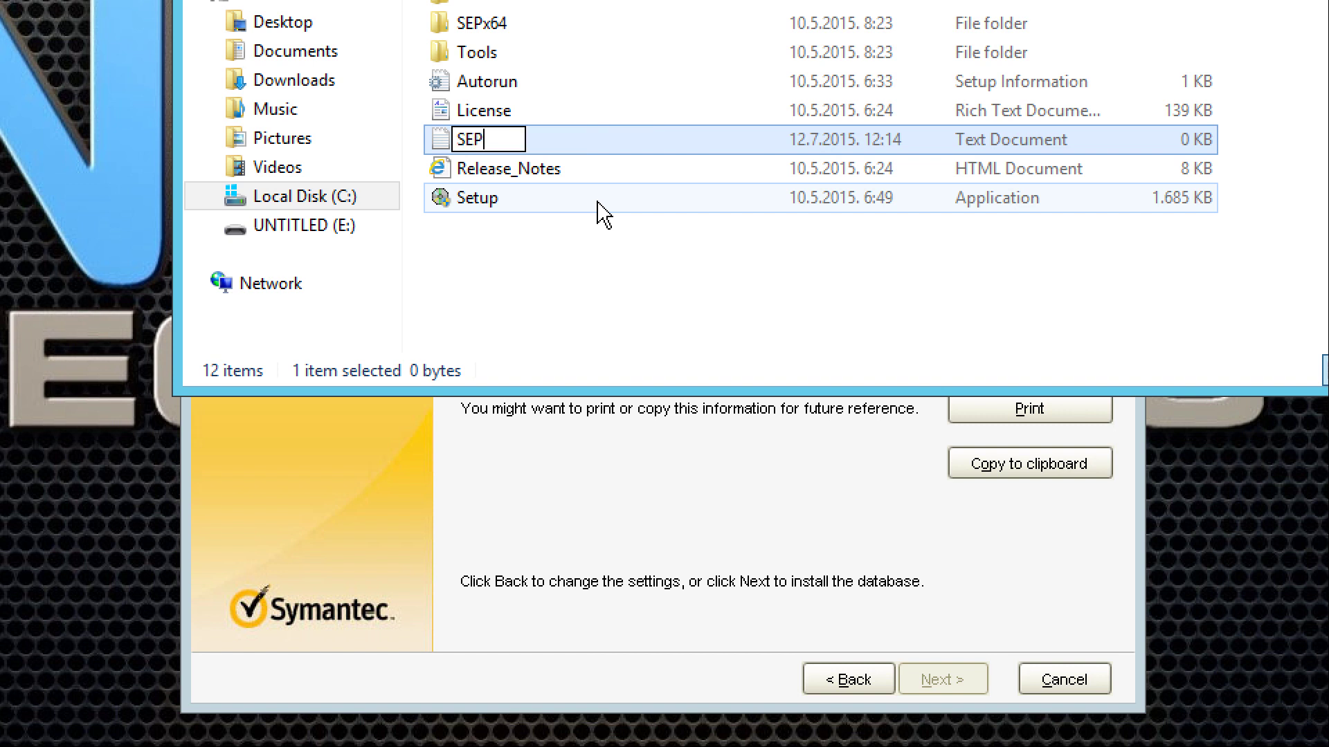
{"action": "type", "text": "M parameters"}
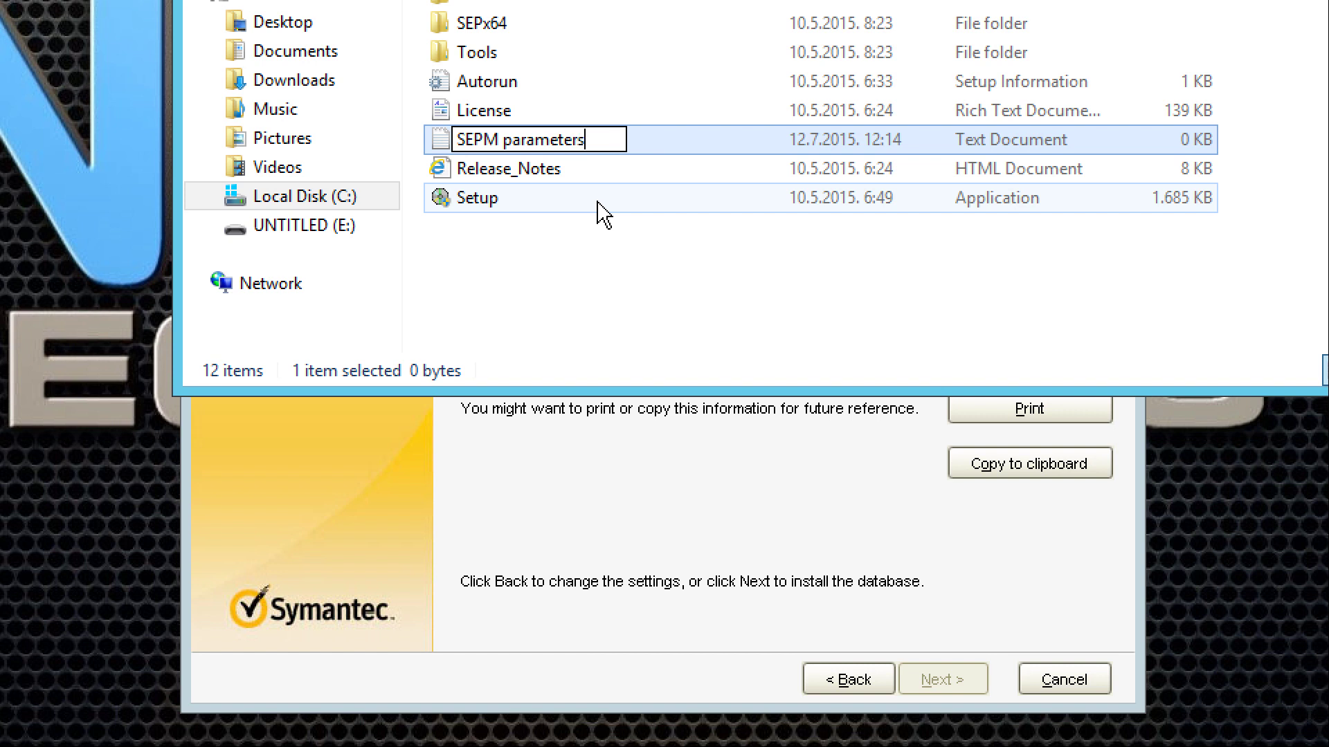
{"action": "key", "text": "Return"}
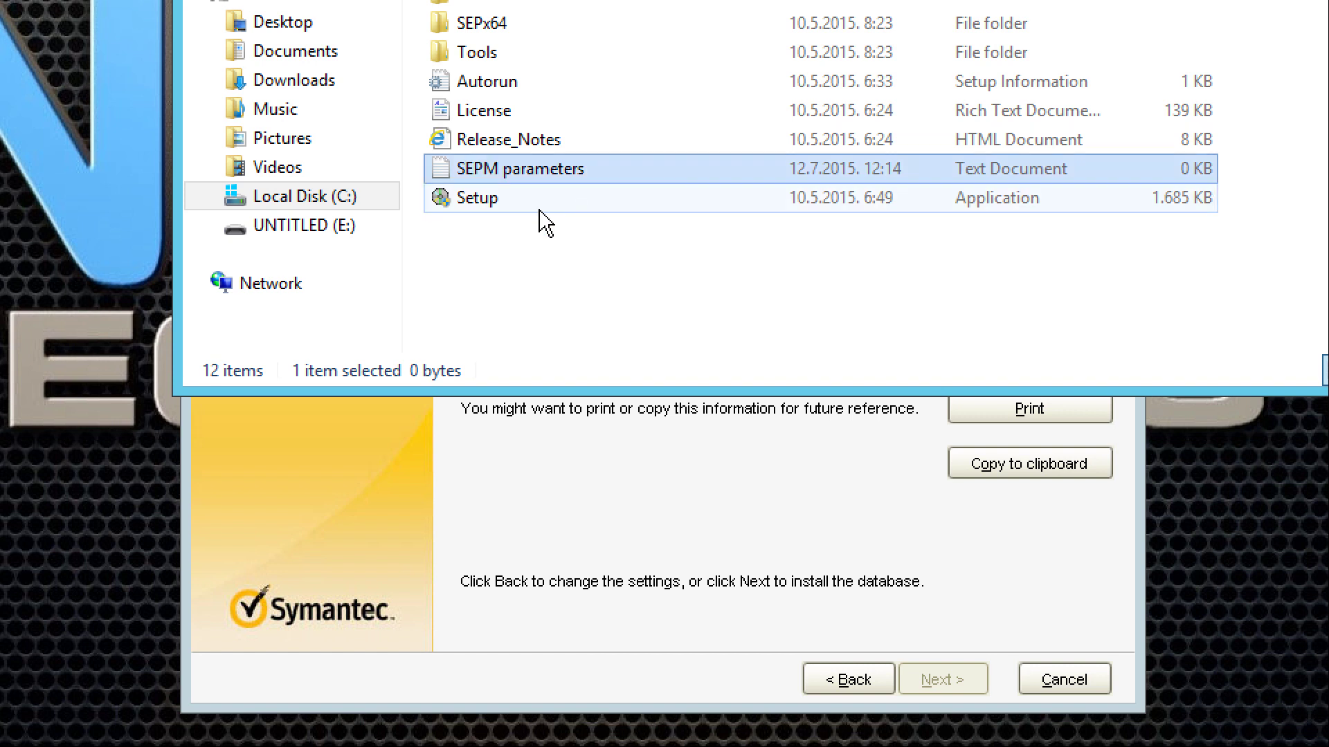
{"action": "double_click", "coordinate": [541, 172]}
- Paste the management server settings into SEPM parameters, save the file, and exit Notepad
{"action": "right_click", "coordinate": [543, 174]}
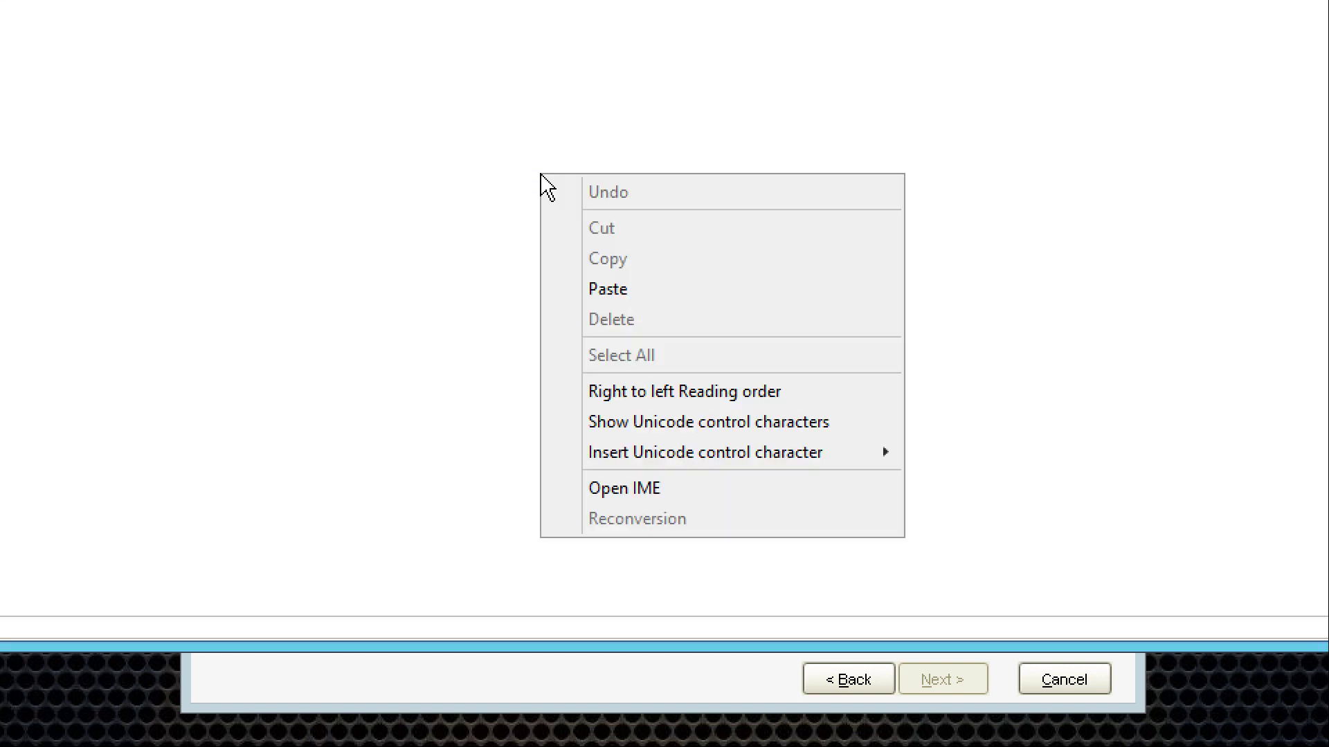
{"action": "left_click", "coordinate": [624, 290]}
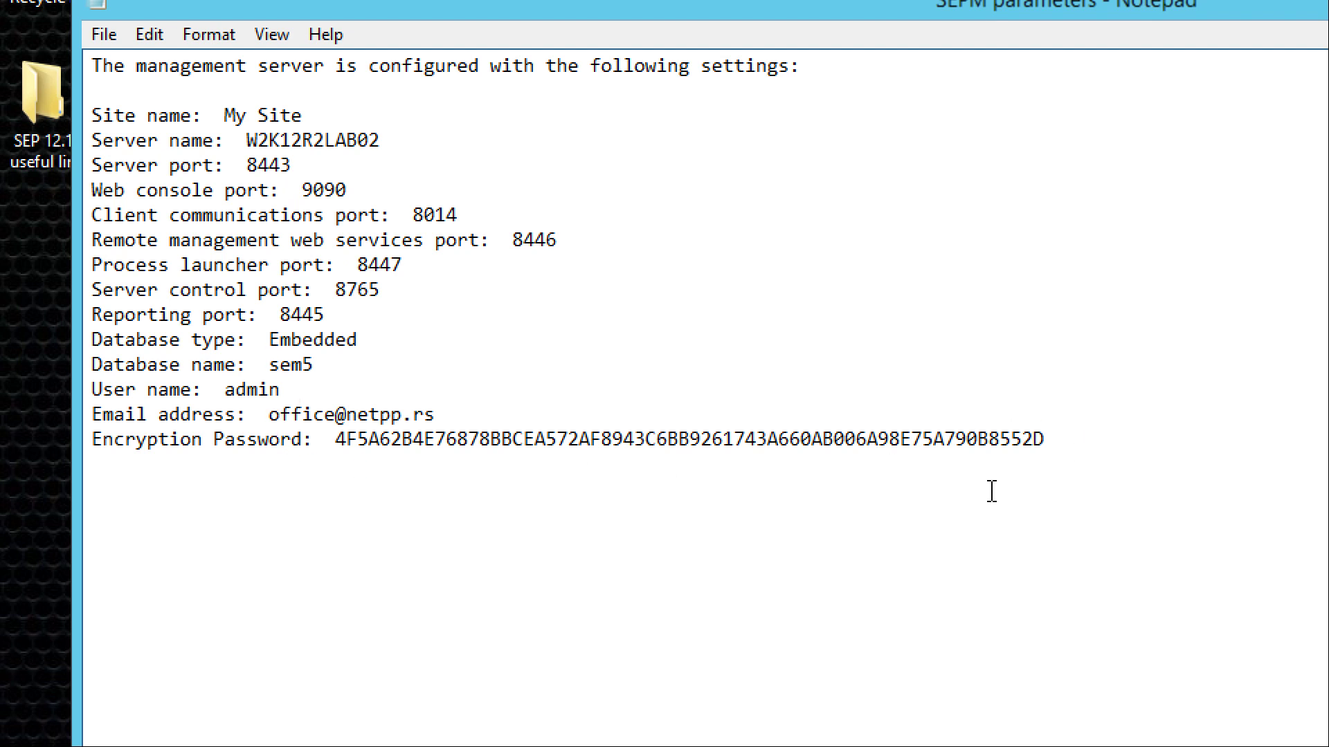
{"action": "left_click", "coordinate": [107, 32]}
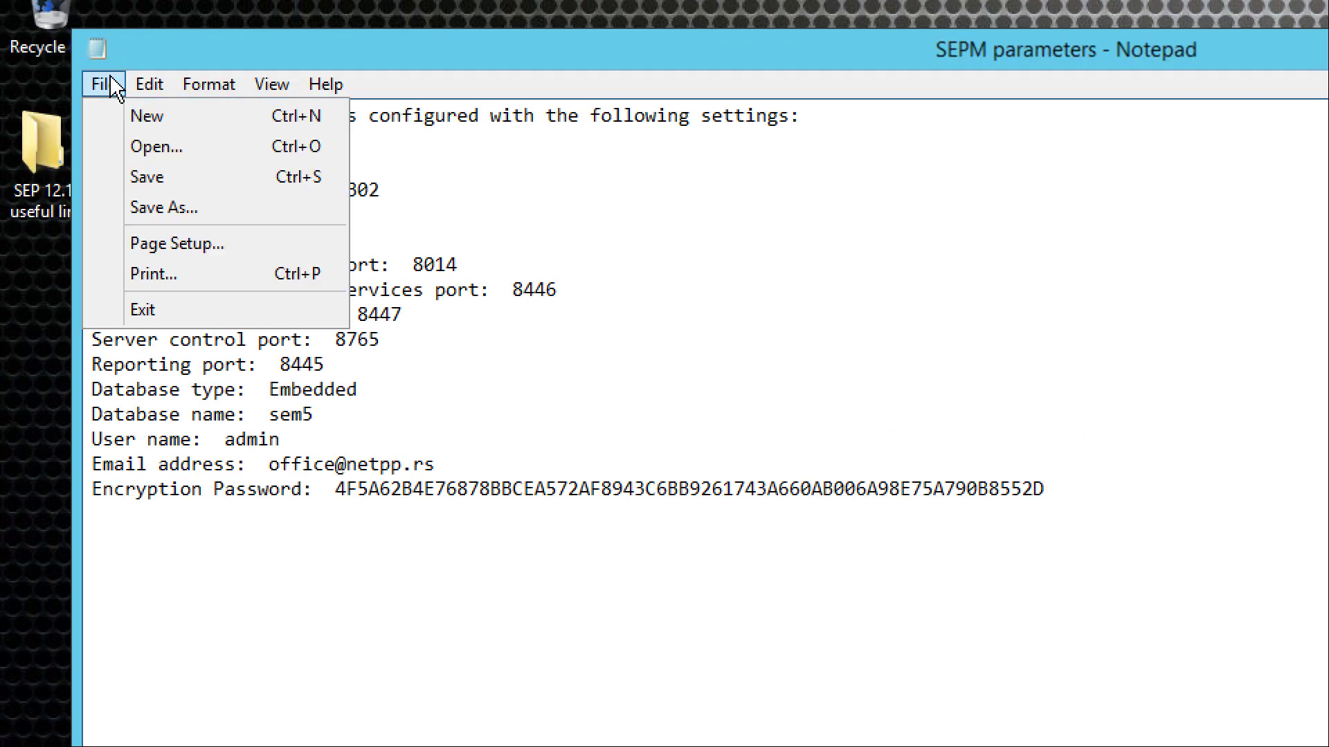
{"action": "left_click", "coordinate": [146, 177]}
{"action": "left_click", "coordinate": [105, 86]}
{"action": "left_click", "coordinate": [149, 309]}
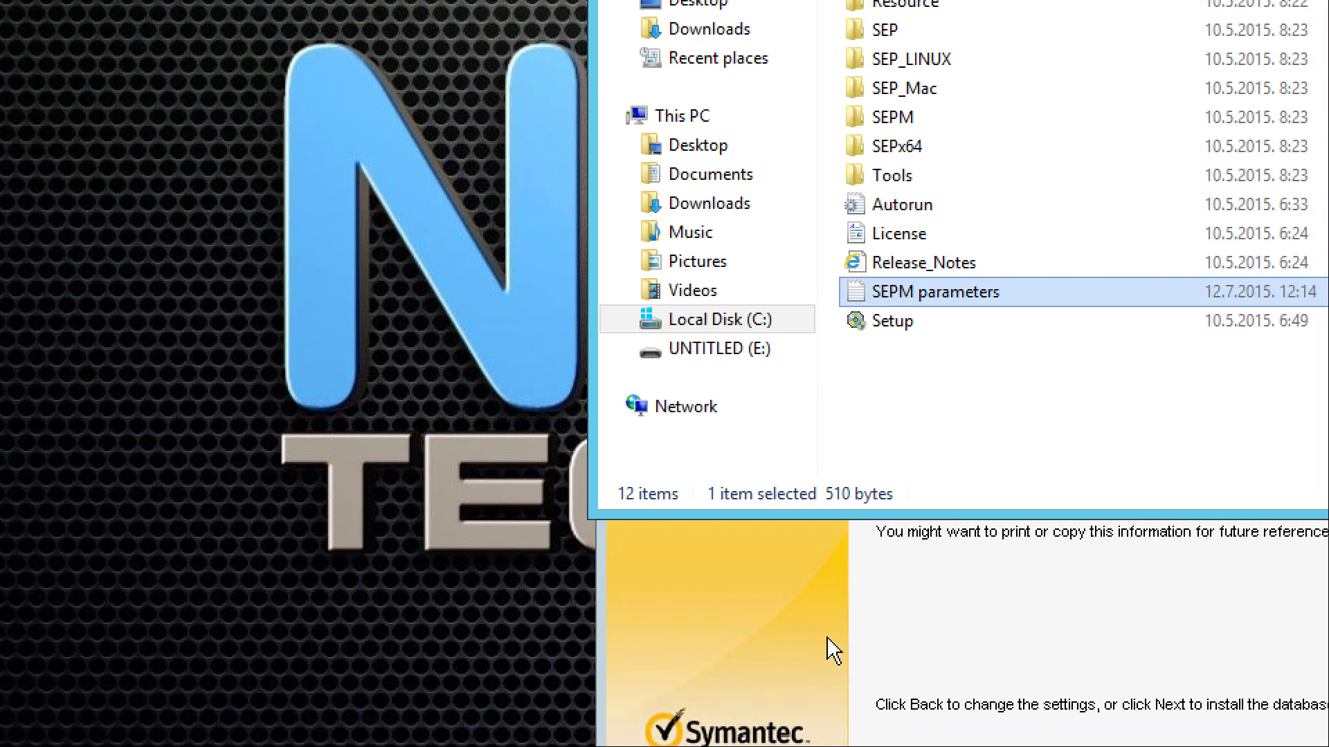
- Return to the installer and wait for the database initialization to reach Configuration completed
{"action": "left_click", "coordinate": [830, 646]}
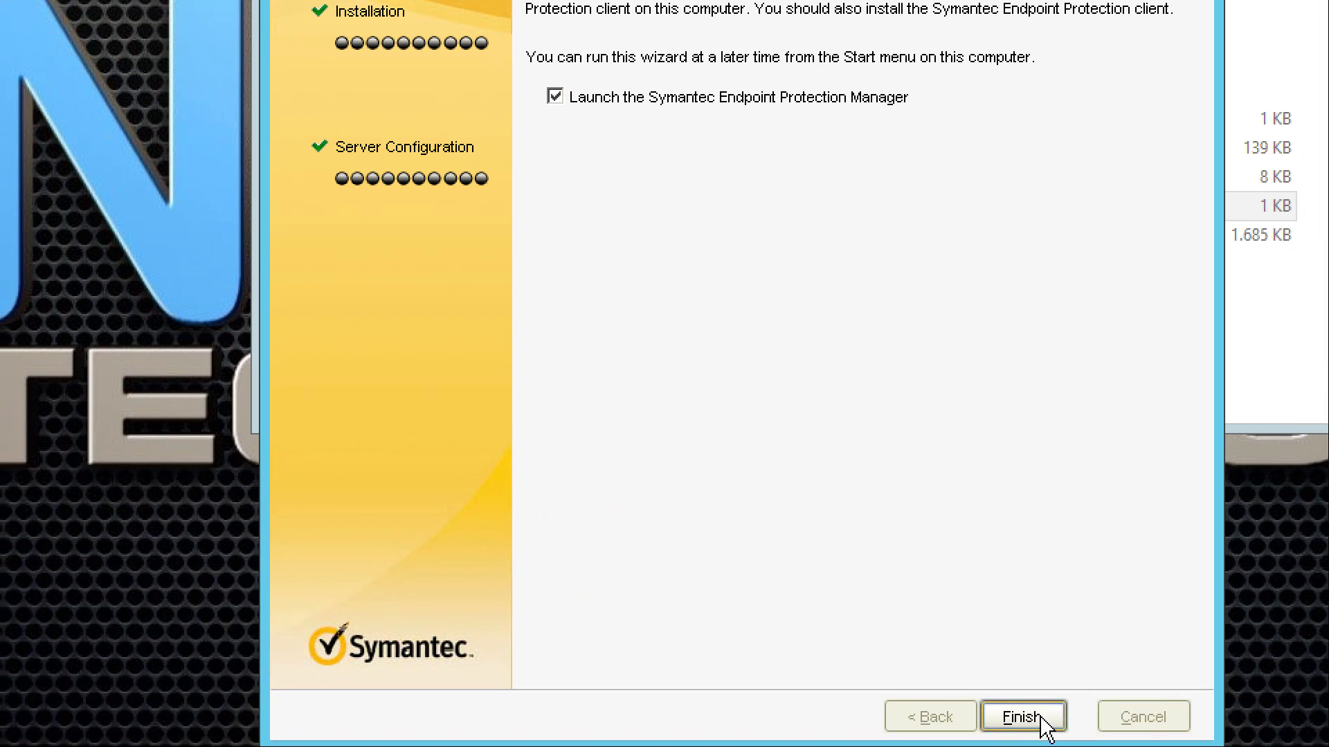
- Finish the wizard and log on to the manager at W2K12R2LAB02:8443 with the administrator credentials
{"action": "left_click", "coordinate": [1041, 718]}
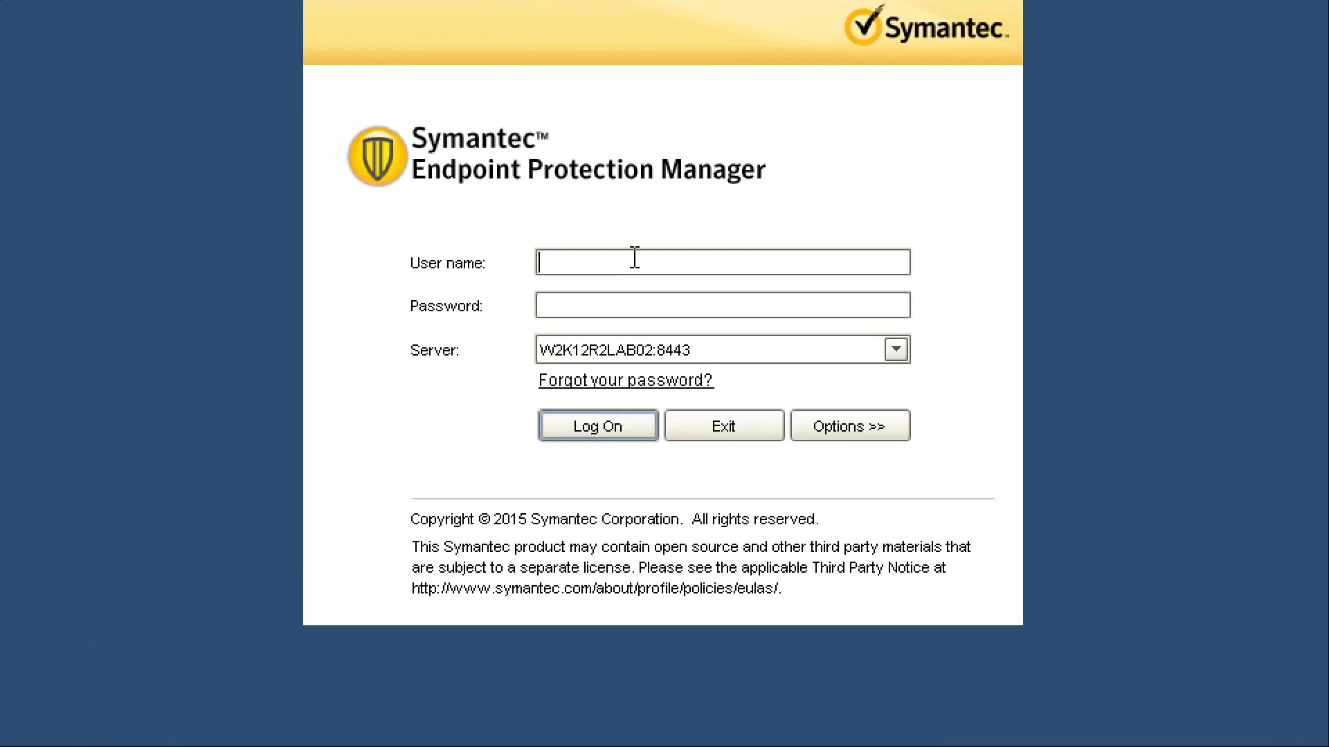
{"action": "type", "text": "admin"}
{"action": "type", "text": "**"}
{"action": "type", "text": "***********"}
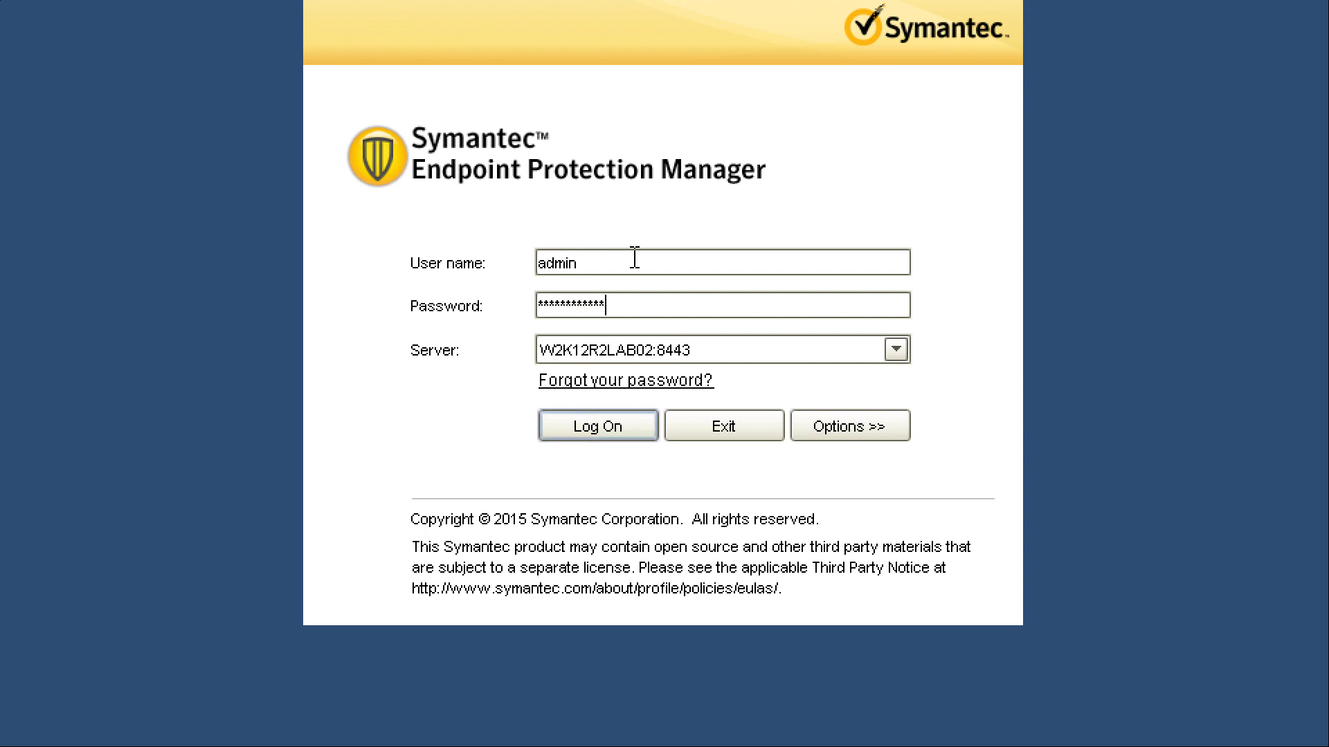
{"action": "left_click", "coordinate": [612, 426]}
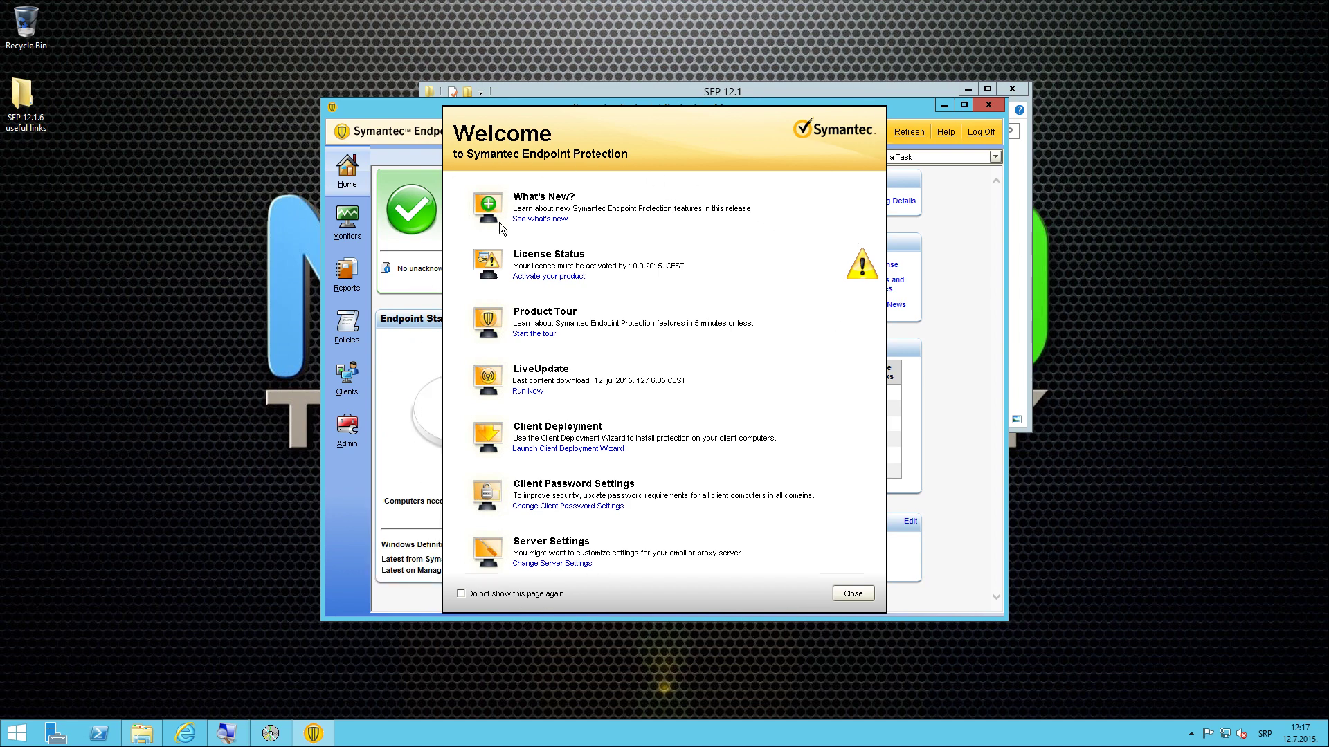
- Tick 'Do not show this page again' and close the Welcome screen to reach the Home dashboard
{"action": "left_click", "coordinate": [461, 593]}
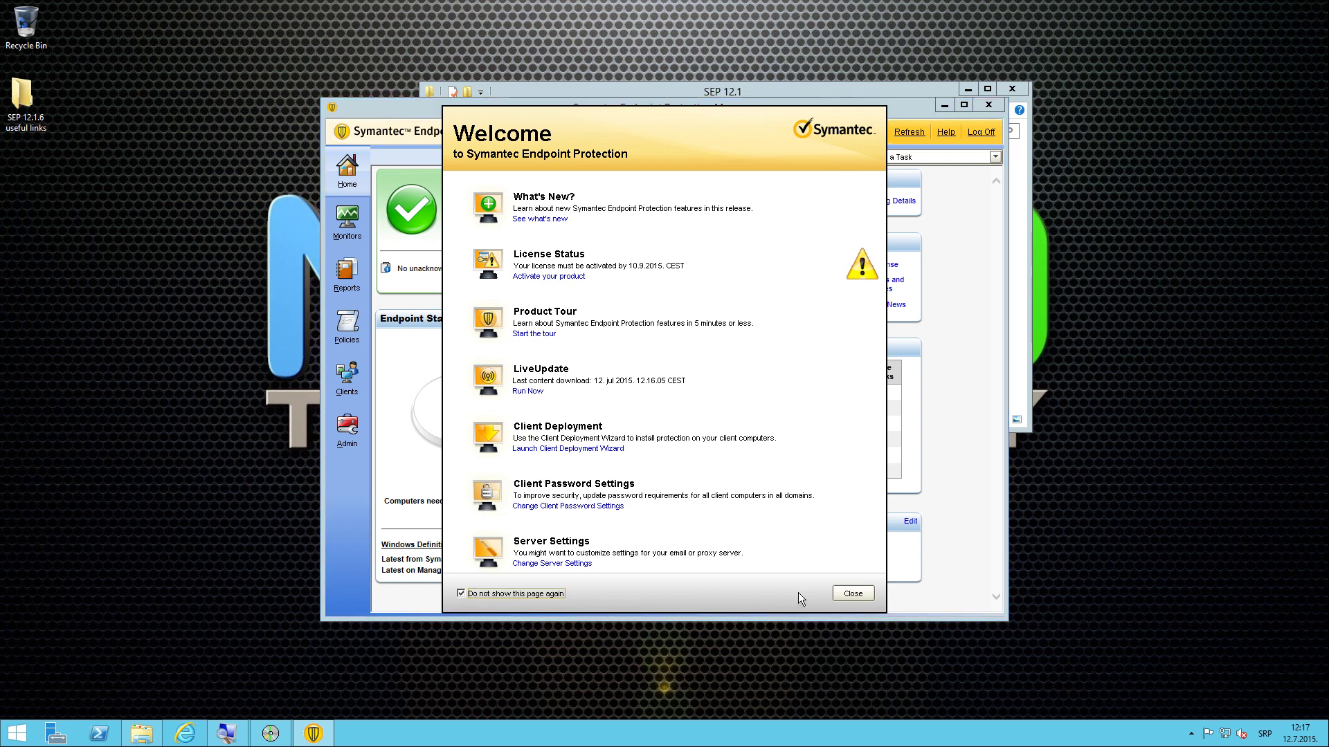
{"action": "left_click", "coordinate": [847, 596]}
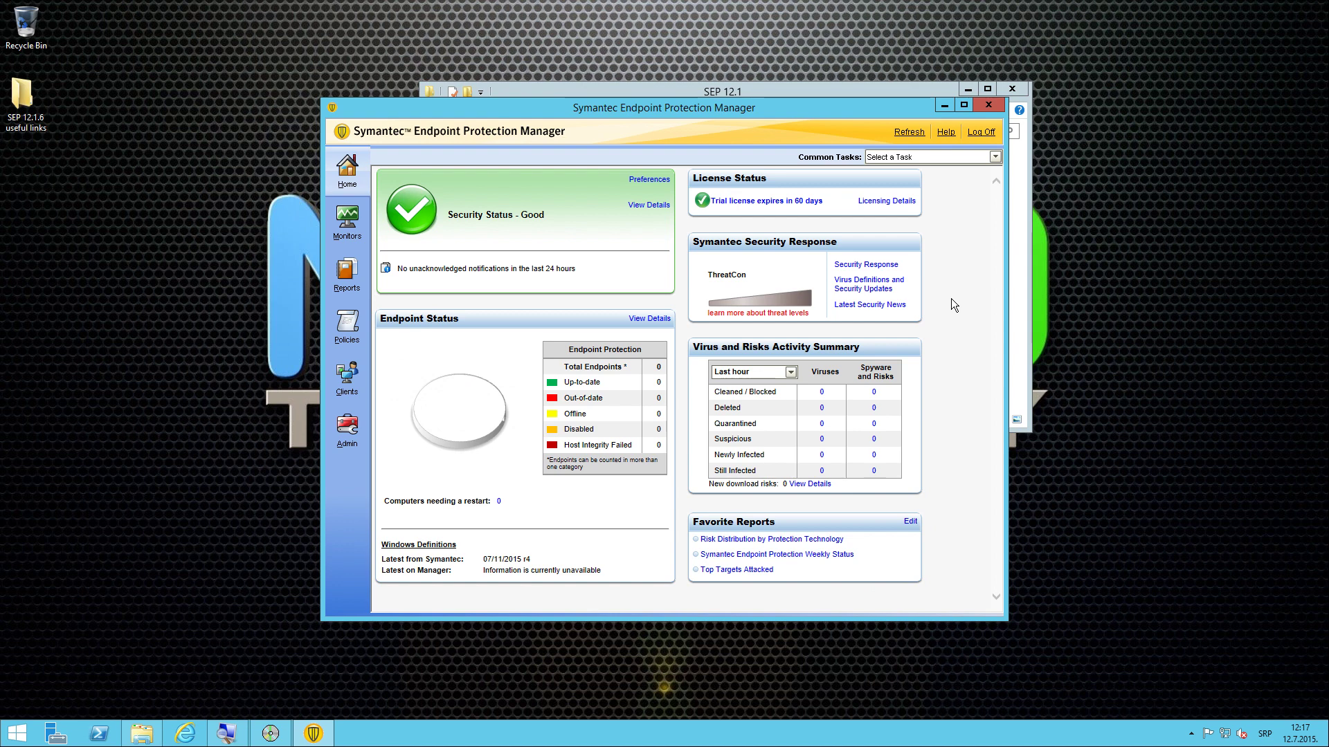